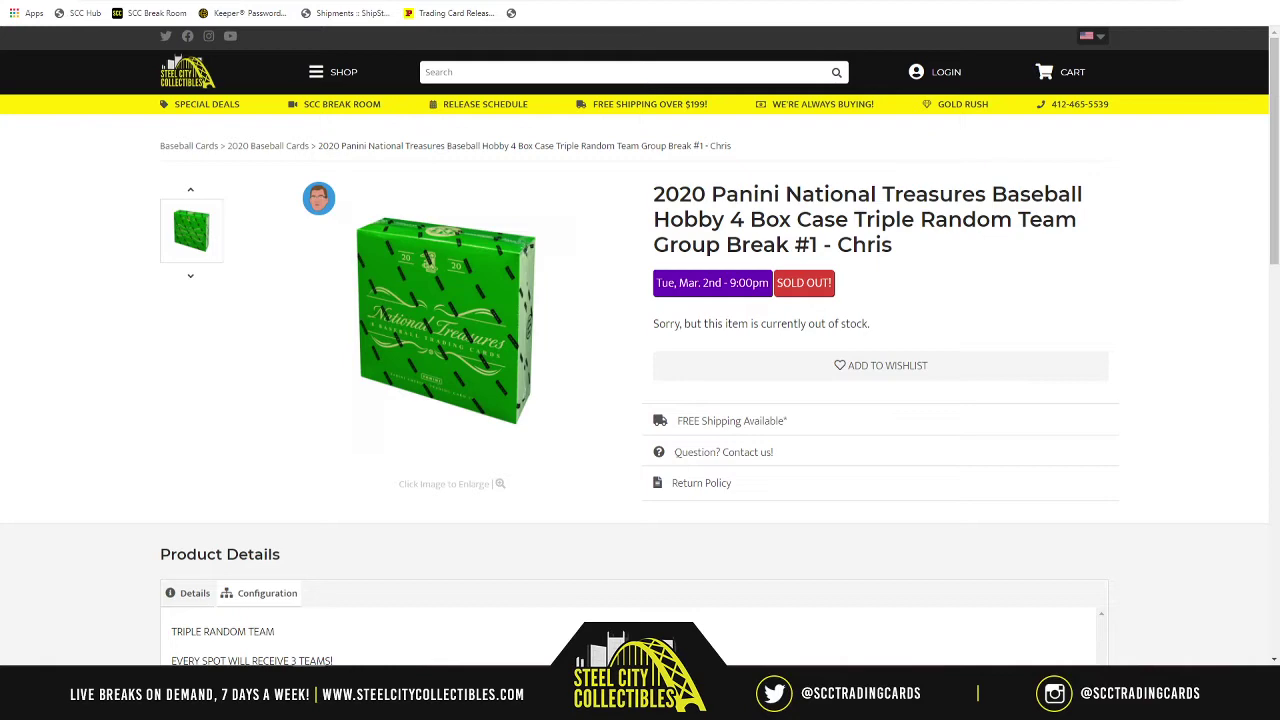
- Check the group break's product details and open an empty List Randomizer form on RANDOM.ORG
{"action": "scroll", "coordinate": [655, 360], "scroll_direction": "down", "scroll_amount": 3}
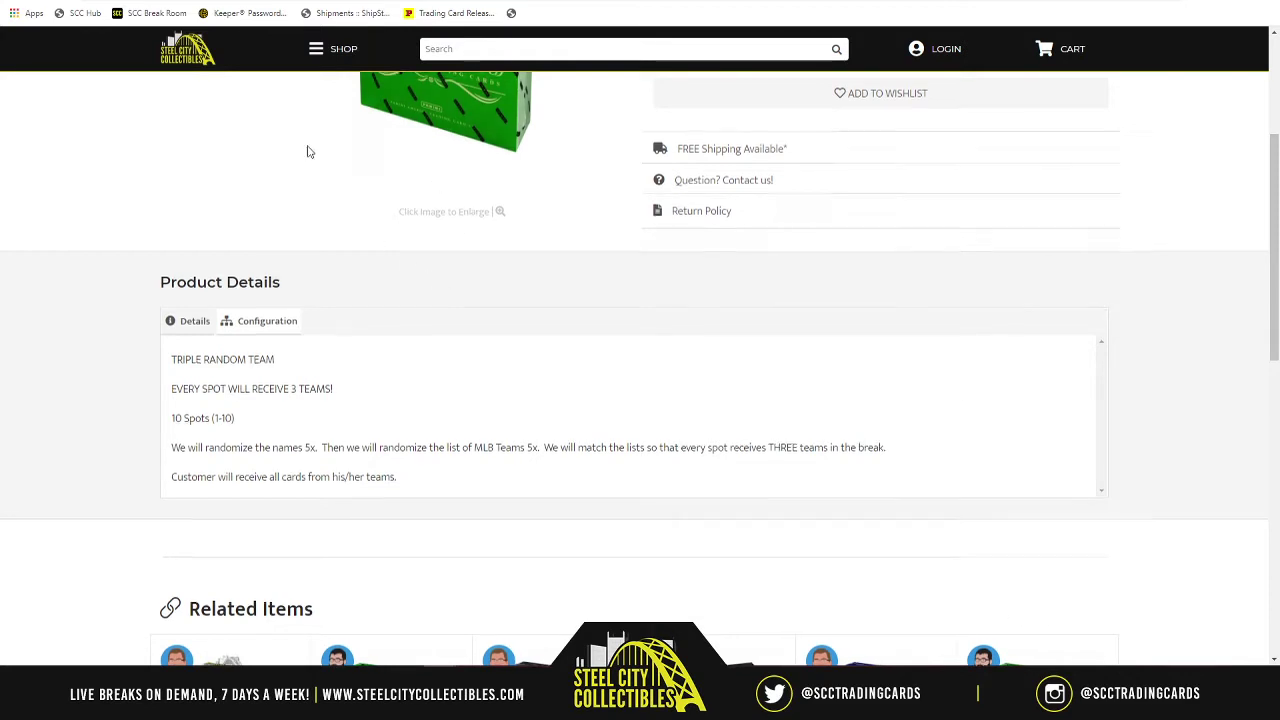
{"action": "scroll", "coordinate": [306, 149], "scroll_direction": "up", "scroll_amount": 3}
{"action": "key", "text": "ctrl+Tab"}
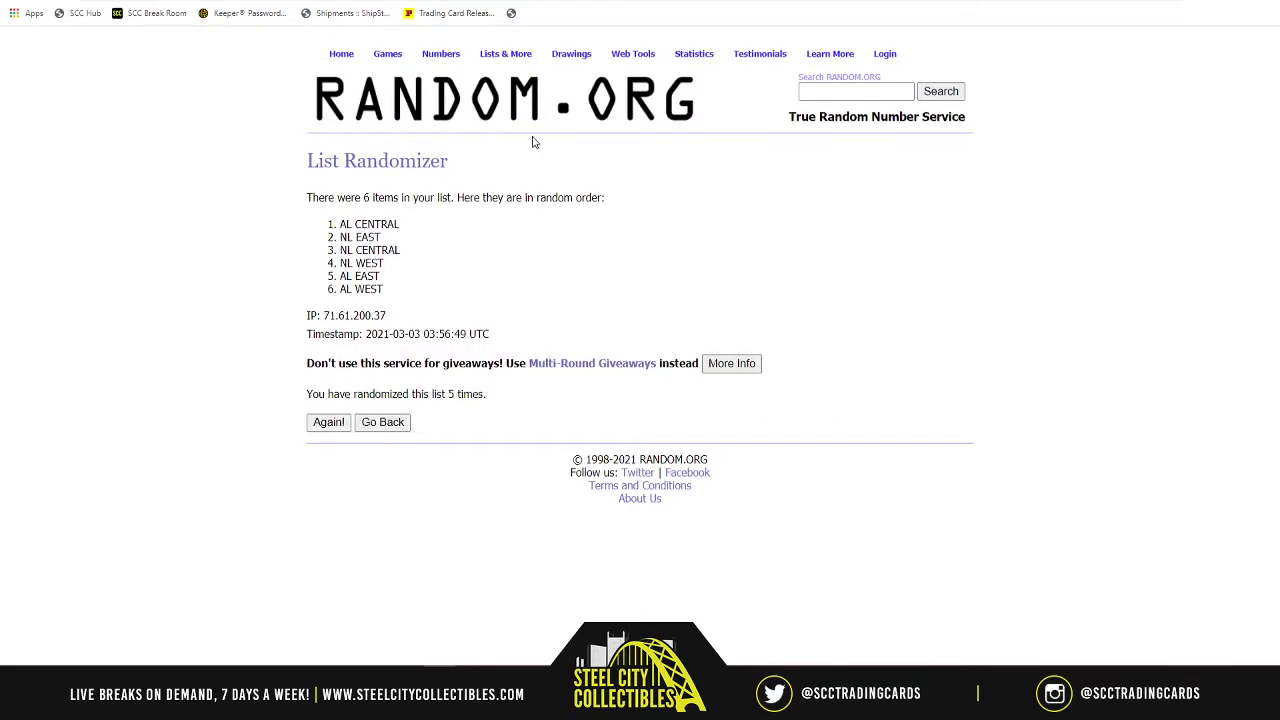
{"action": "left_click", "coordinate": [515, 74]}
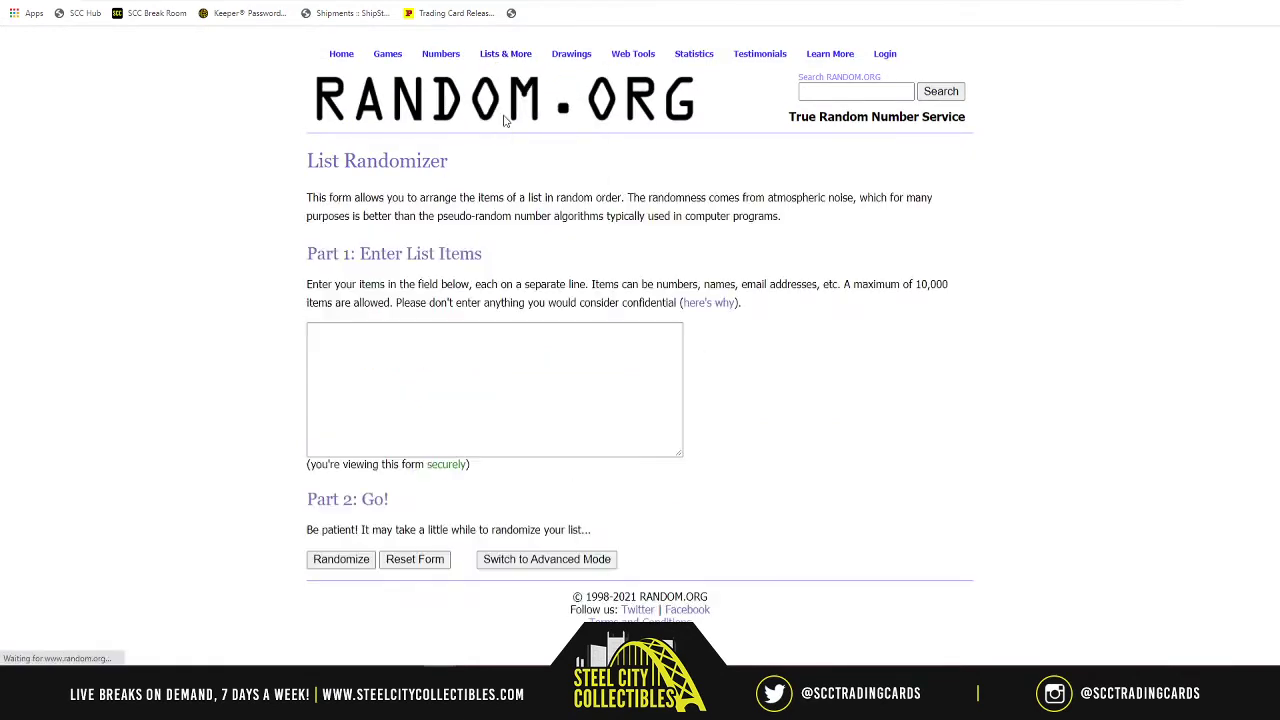
- Switch to the Excel participant list and correct the misspelled first name in cell A10
{"action": "left_click", "coordinate": [372, 665]}
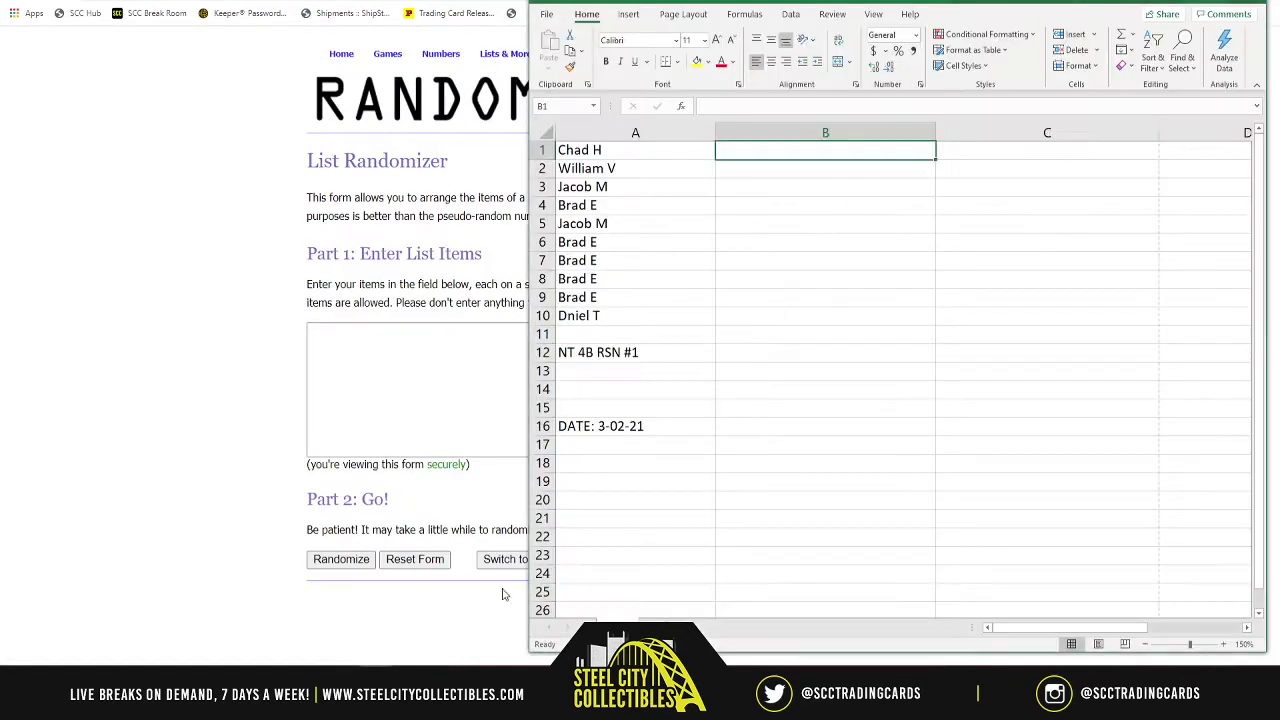
{"action": "left_click_drag", "start_coordinate": [598, 150], "coordinate": [617, 314]}
{"action": "key", "text": "ctrl+c"}
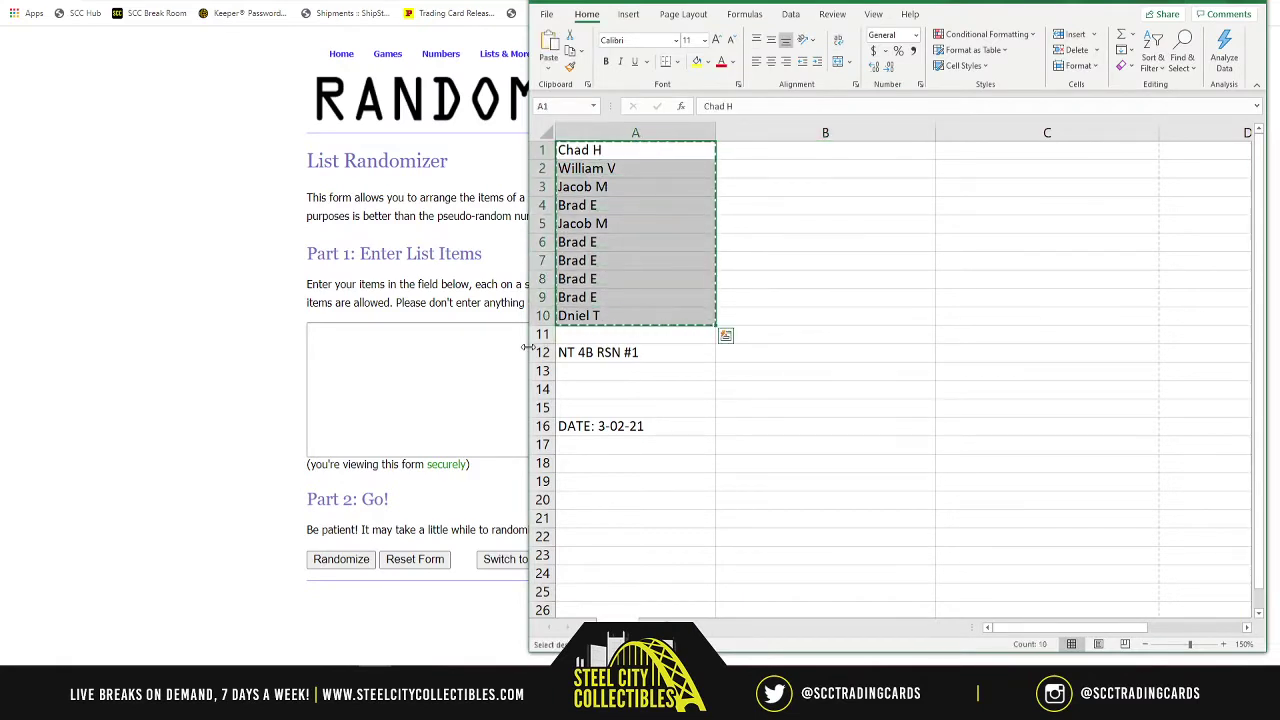
{"action": "left_click", "coordinate": [617, 299]}
{"action": "key", "text": "Delete"}
{"action": "double_click", "coordinate": [629, 318]}
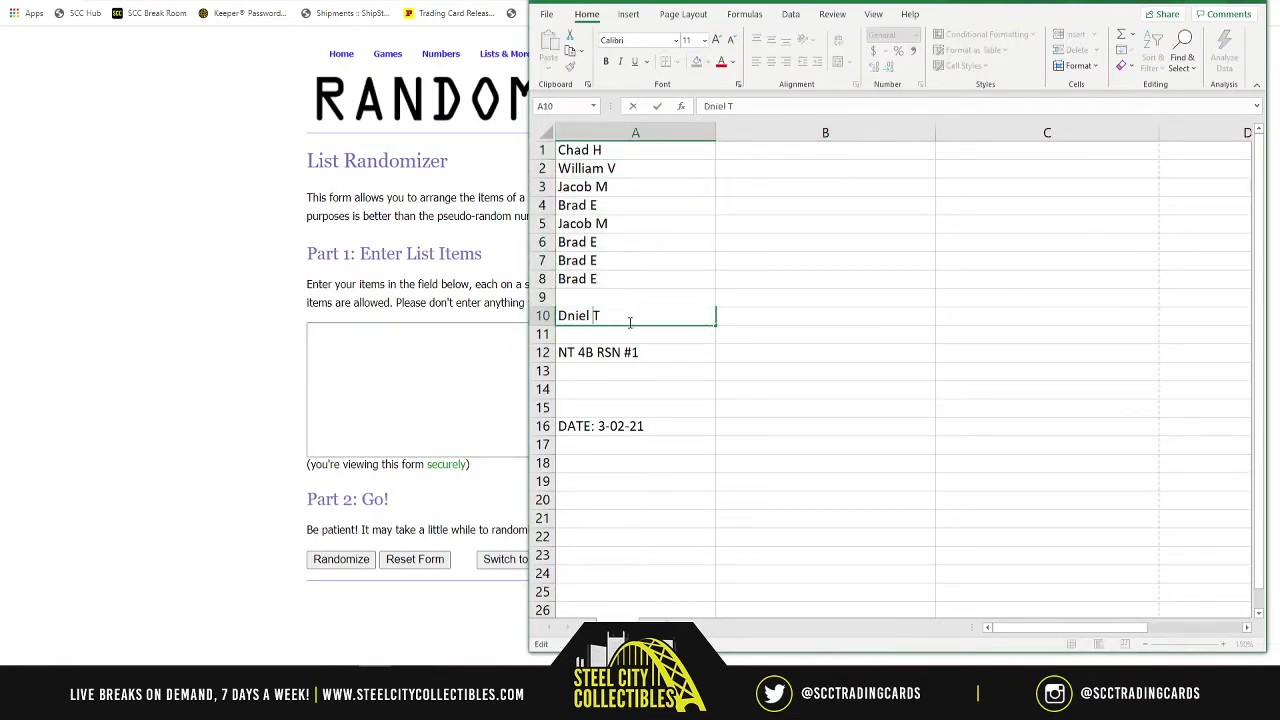
{"action": "type", "text": "a"}
{"action": "left_click", "coordinate": [619, 216]}
- Copy the participant names in A1:A10 into the list entry field of the List Randomizer
{"action": "left_click_drag", "start_coordinate": [623, 150], "coordinate": [640, 314]}
{"action": "key", "text": "ctrl+c"}
{"action": "left_click", "coordinate": [458, 372]}
{"action": "key", "text": "ctrl+v"}
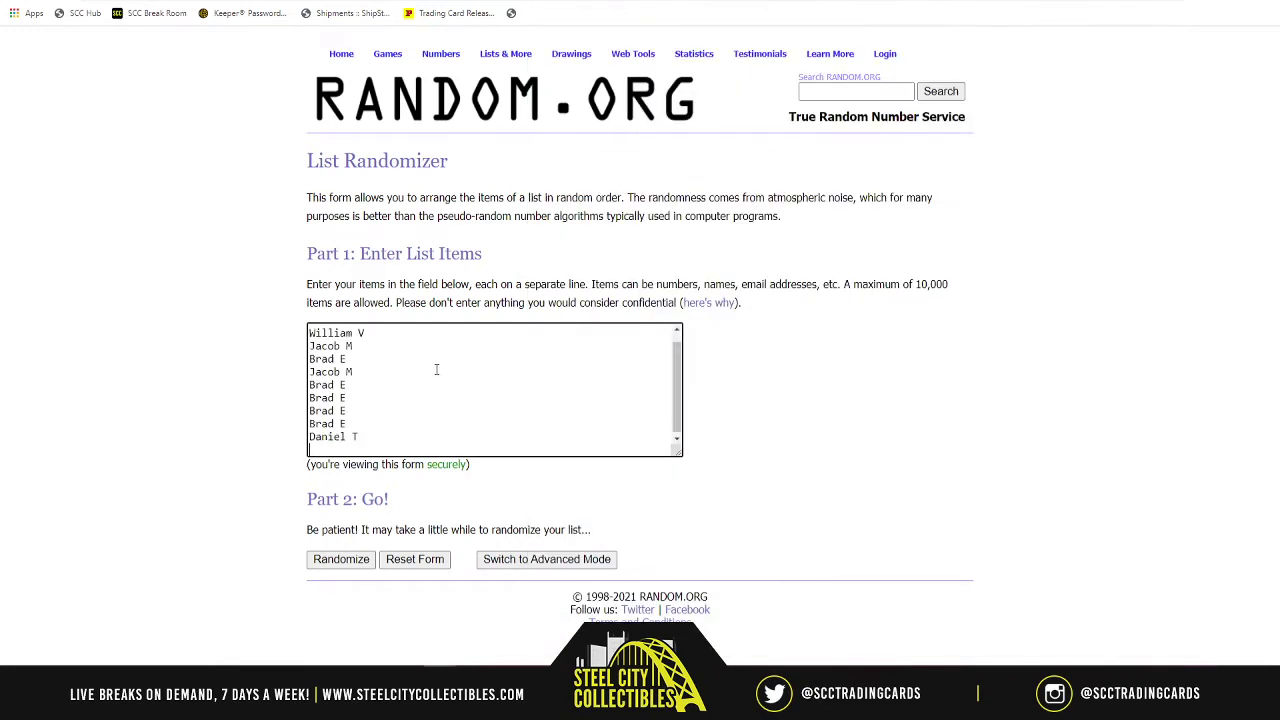
- Randomize the list of participant names five times
{"action": "left_click", "coordinate": [340, 559]}
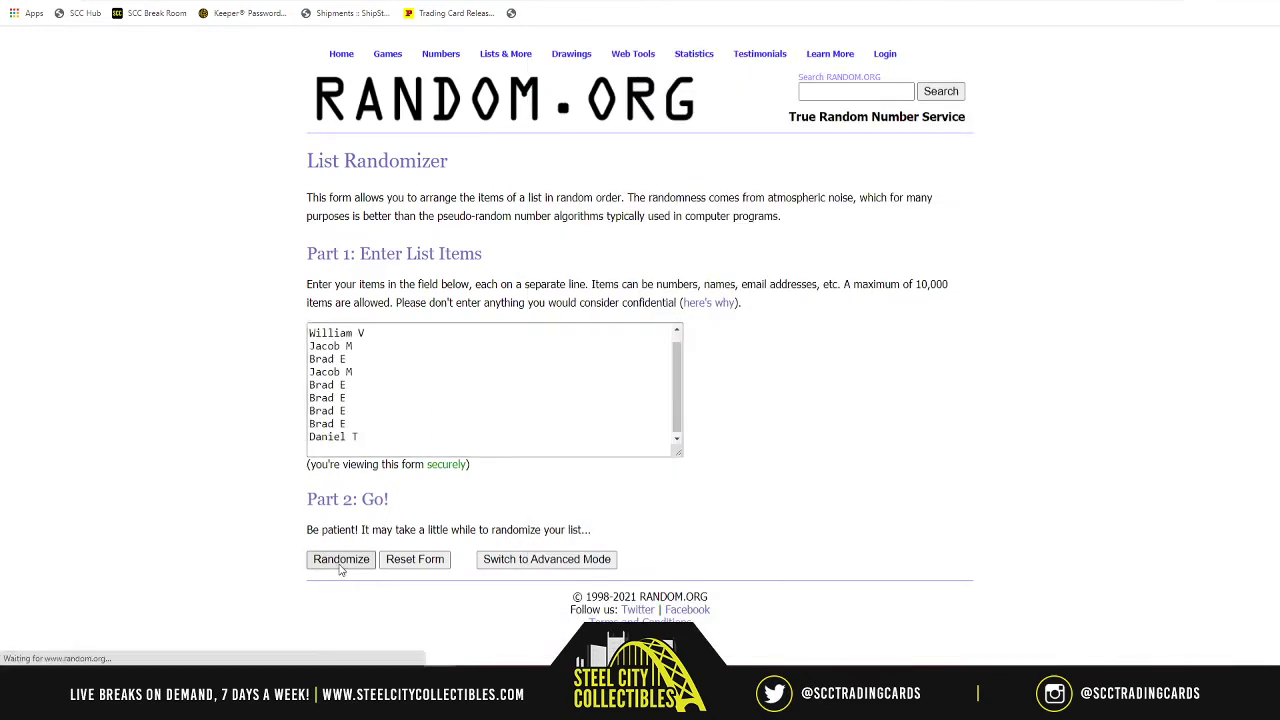
{"action": "left_click", "coordinate": [325, 456]}
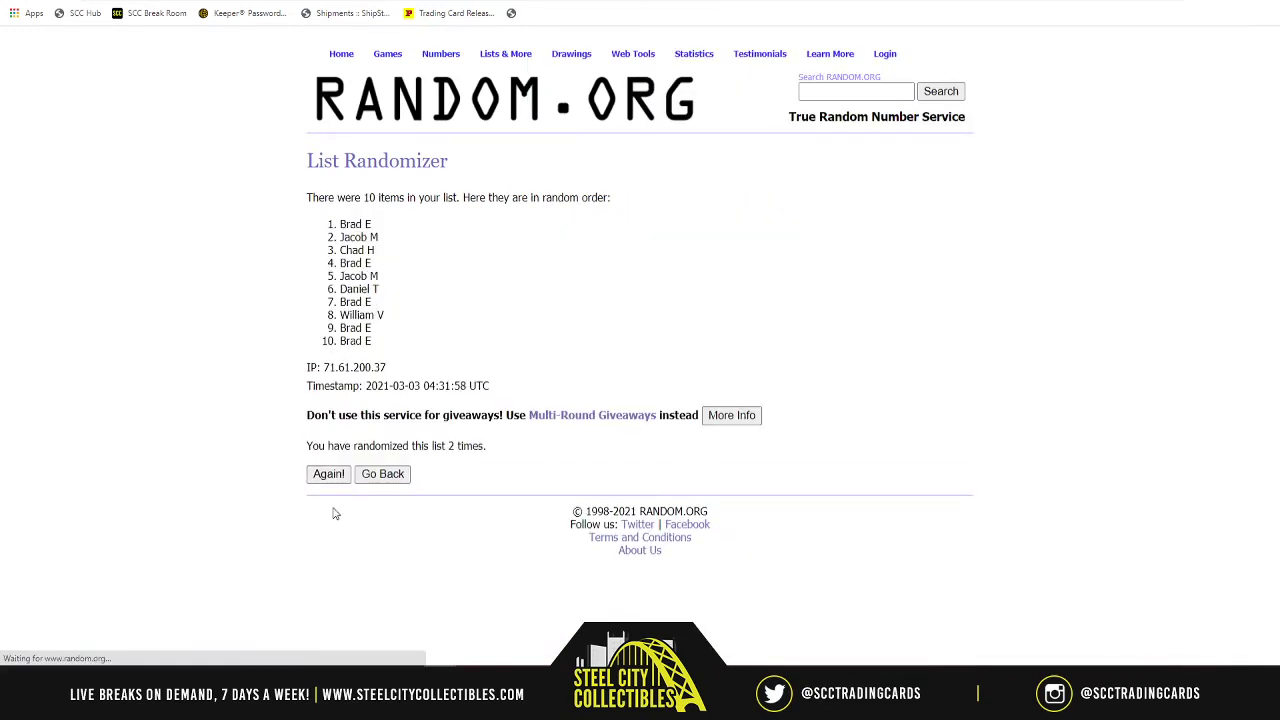
{"action": "left_click", "coordinate": [328, 482]}
{"action": "left_click", "coordinate": [323, 476]}
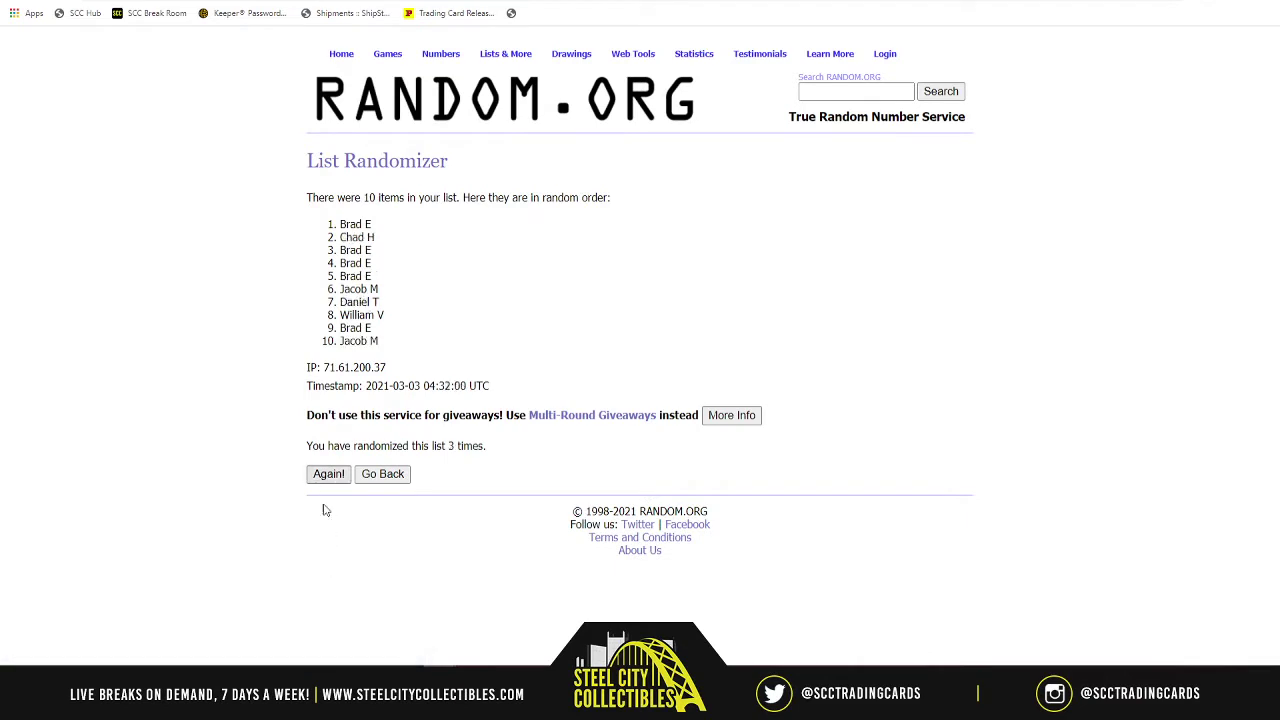
{"action": "left_click", "coordinate": [314, 478]}
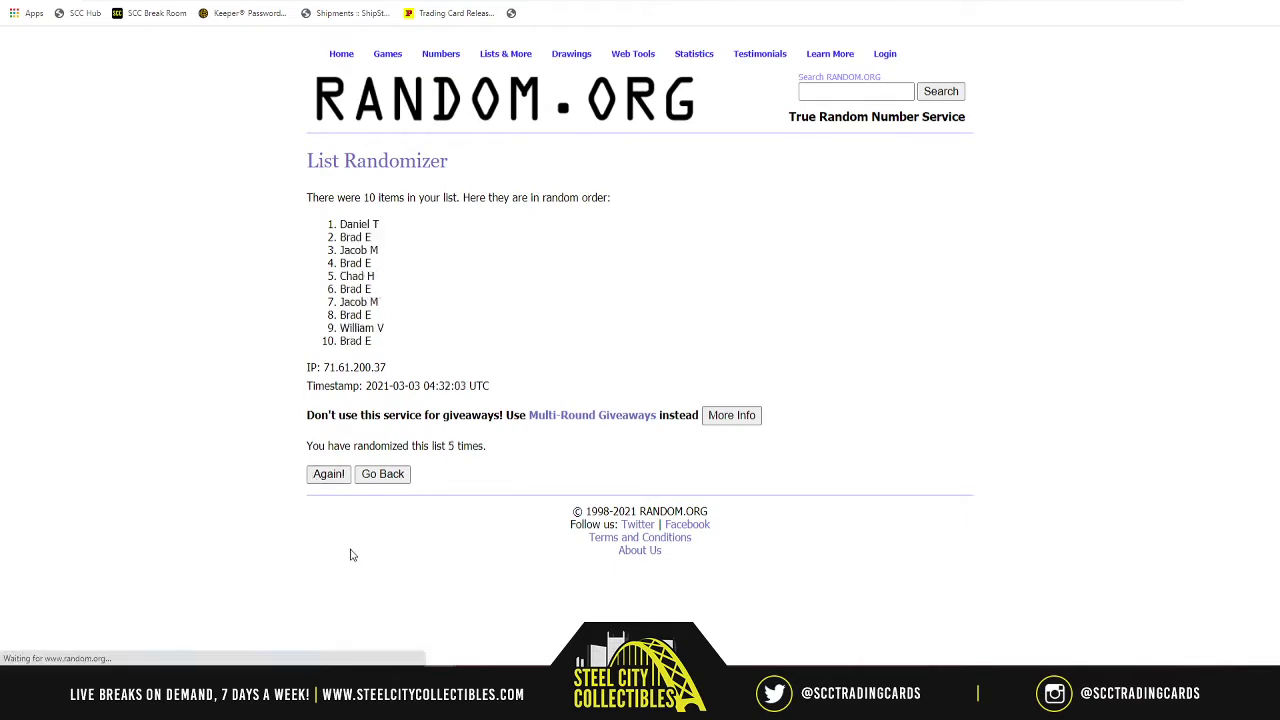
- Copy the randomized names and paste them as plain text over A1:A10 in the Excel sheet
{"action": "left_click_drag", "start_coordinate": [390, 347], "coordinate": [325, 218]}
{"action": "key", "text": "alt+Tab"}
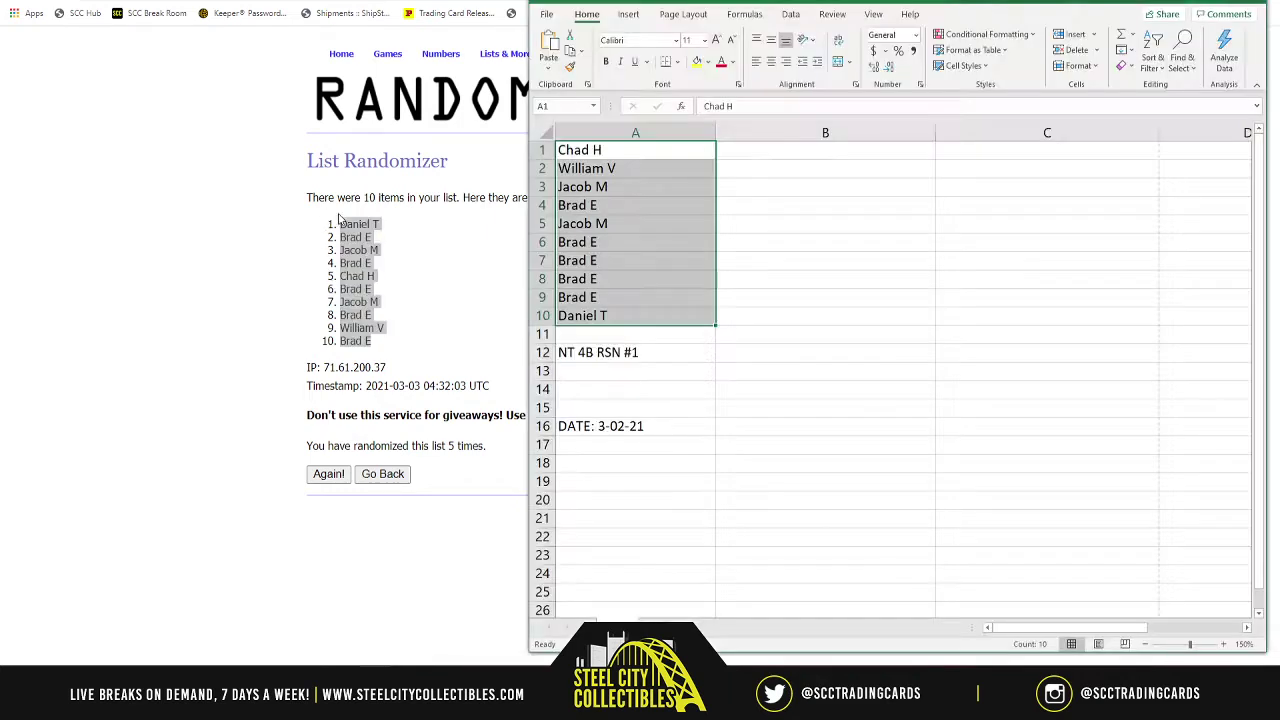
{"action": "right_click", "coordinate": [680, 152]}
{"action": "left_click", "coordinate": [725, 248]}
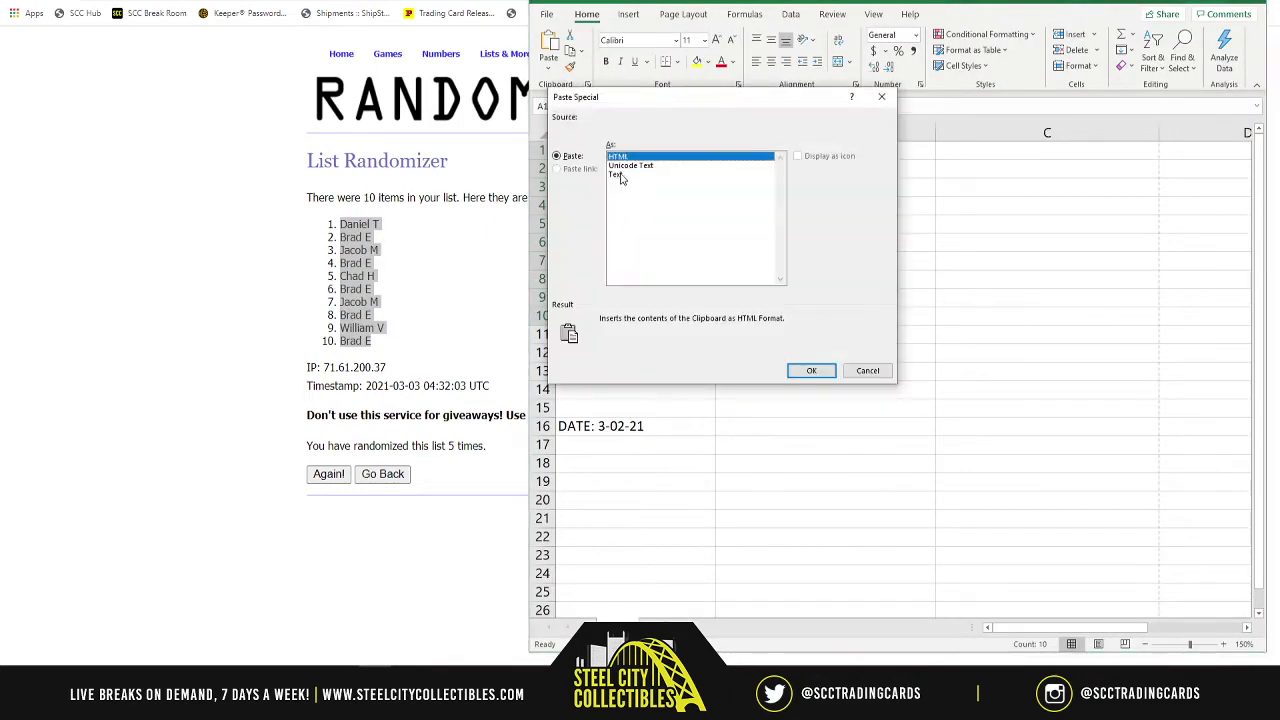
{"action": "left_click", "coordinate": [618, 175]}
{"action": "left_click", "coordinate": [811, 371]}
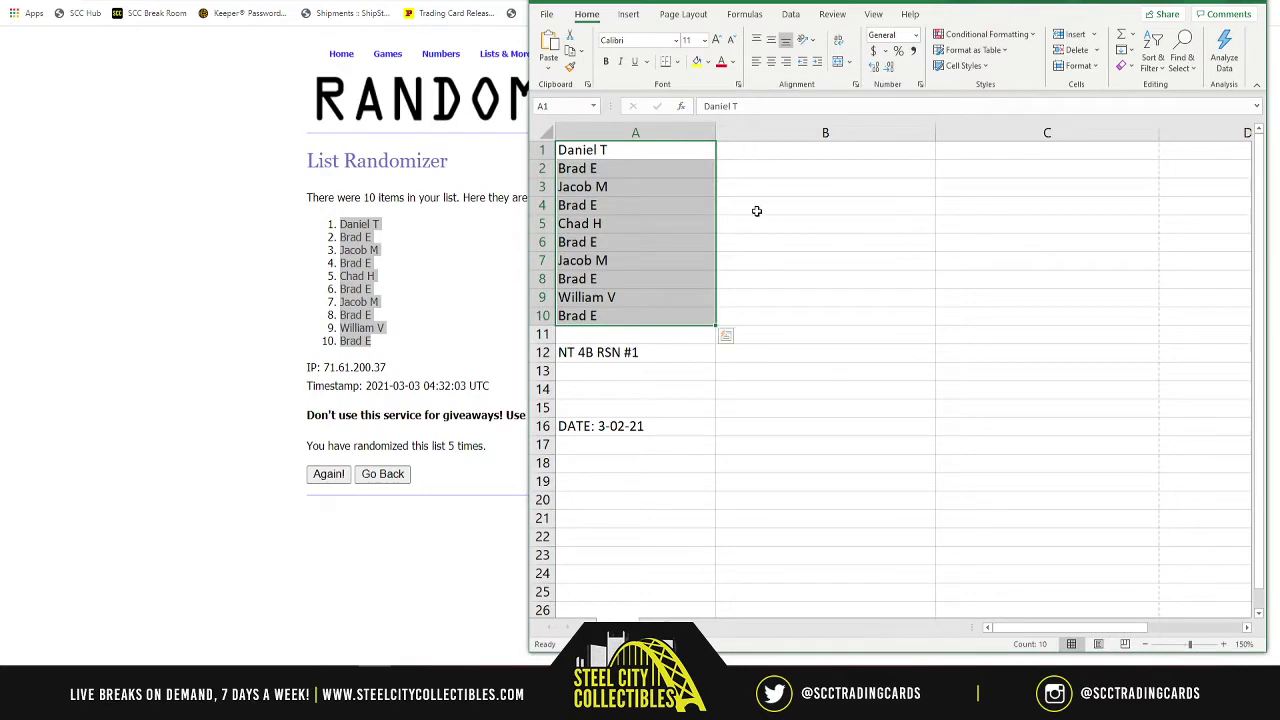
- Open the TextLists page of MLB teams in alphabetical order and copy all team names from Arizona Diamondbacks to Washington Nationals
{"action": "left_click", "coordinate": [182, 258]}
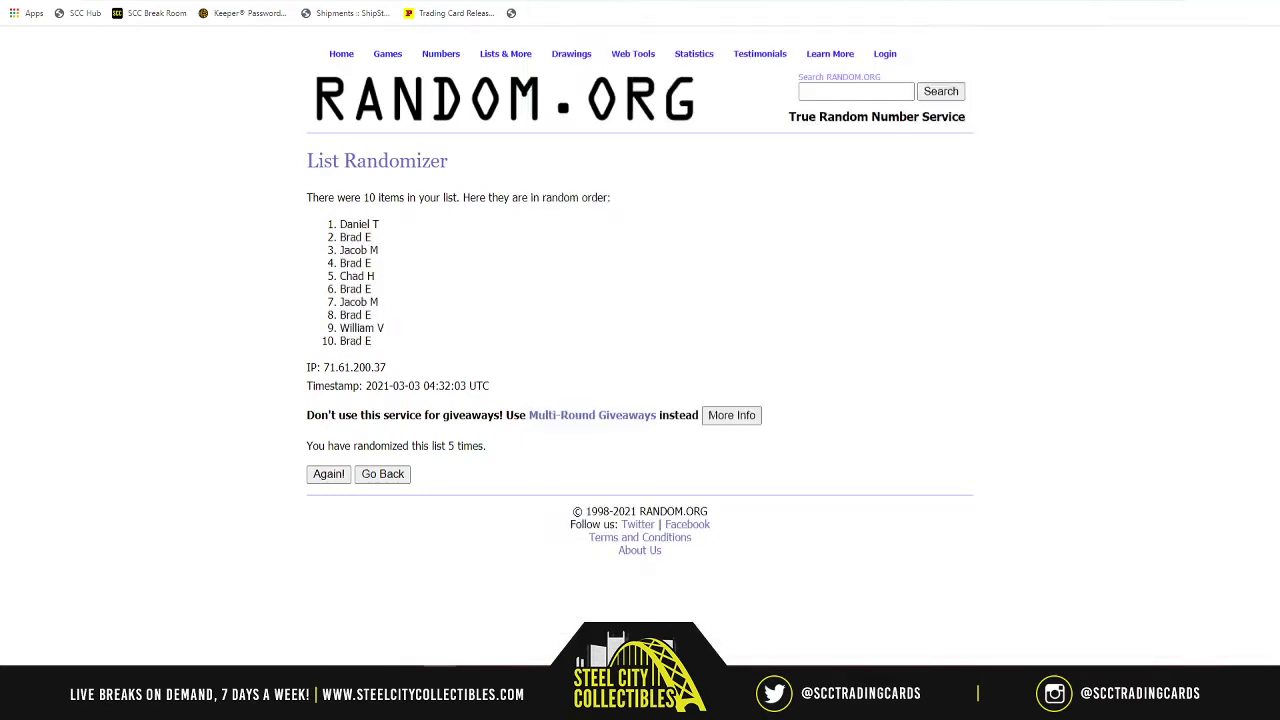
{"action": "left_click", "coordinate": [1066, 704]}
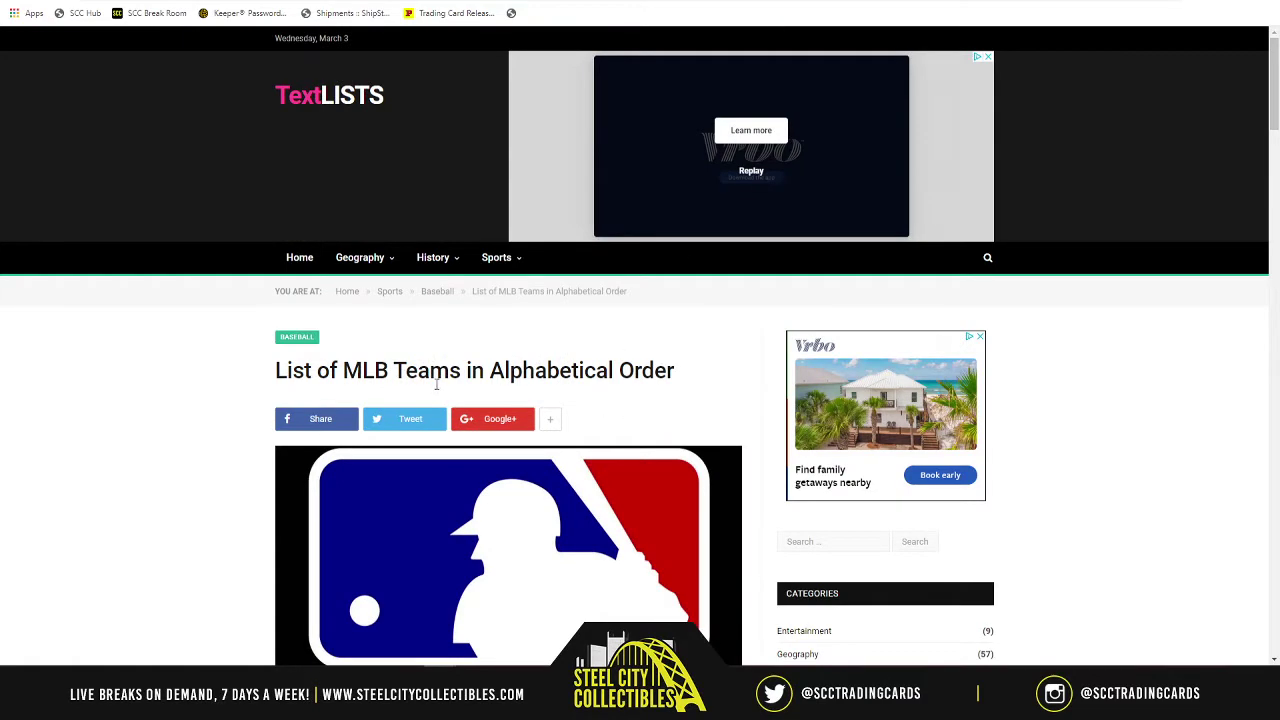
{"action": "scroll", "coordinate": [542, 390], "scroll_direction": "down", "scroll_amount": 8}
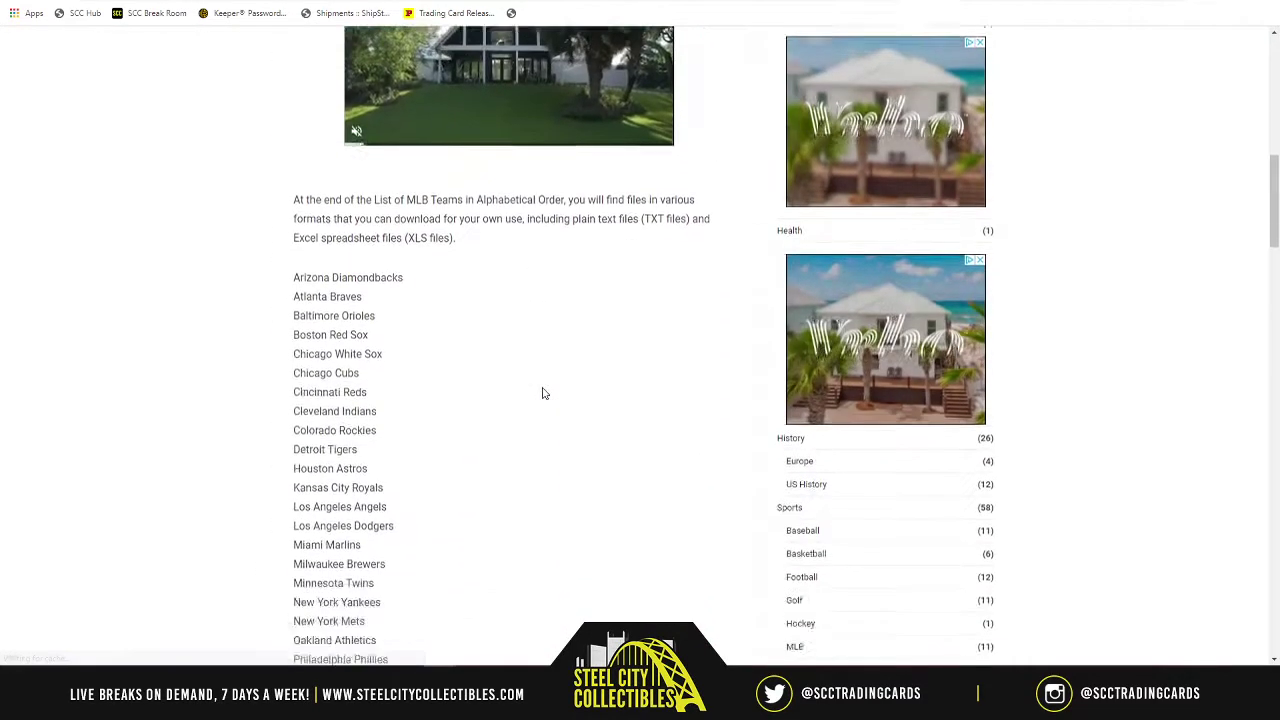
{"action": "scroll", "coordinate": [542, 393], "scroll_direction": "down", "scroll_amount": 2}
{"action": "left_click_drag", "start_coordinate": [291, 139], "coordinate": [477, 376]}
{"action": "scroll", "coordinate": [514, 620], "scroll_direction": "down", "scroll_amount": 5}
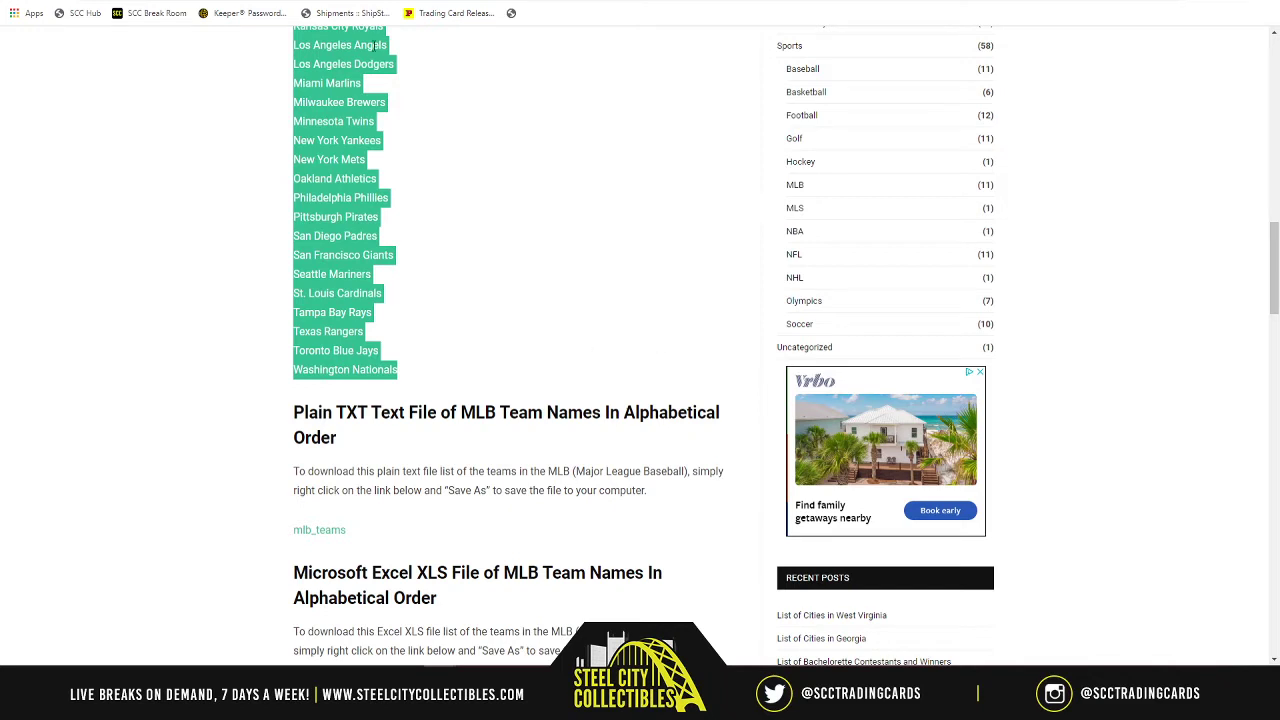
- Open a fresh List Randomizer form on RANDOM.ORG and paste the MLB team names into it
{"action": "key", "text": "ctrl+Tab"}
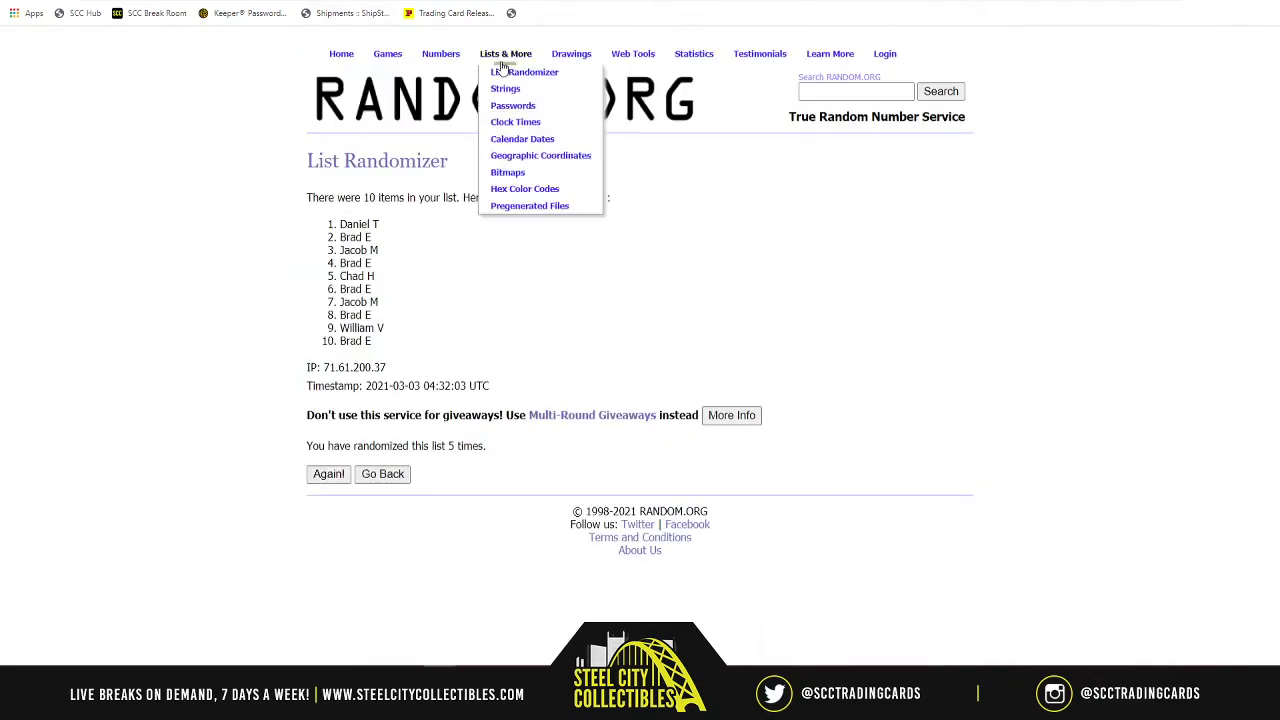
{"action": "left_click", "coordinate": [503, 76]}
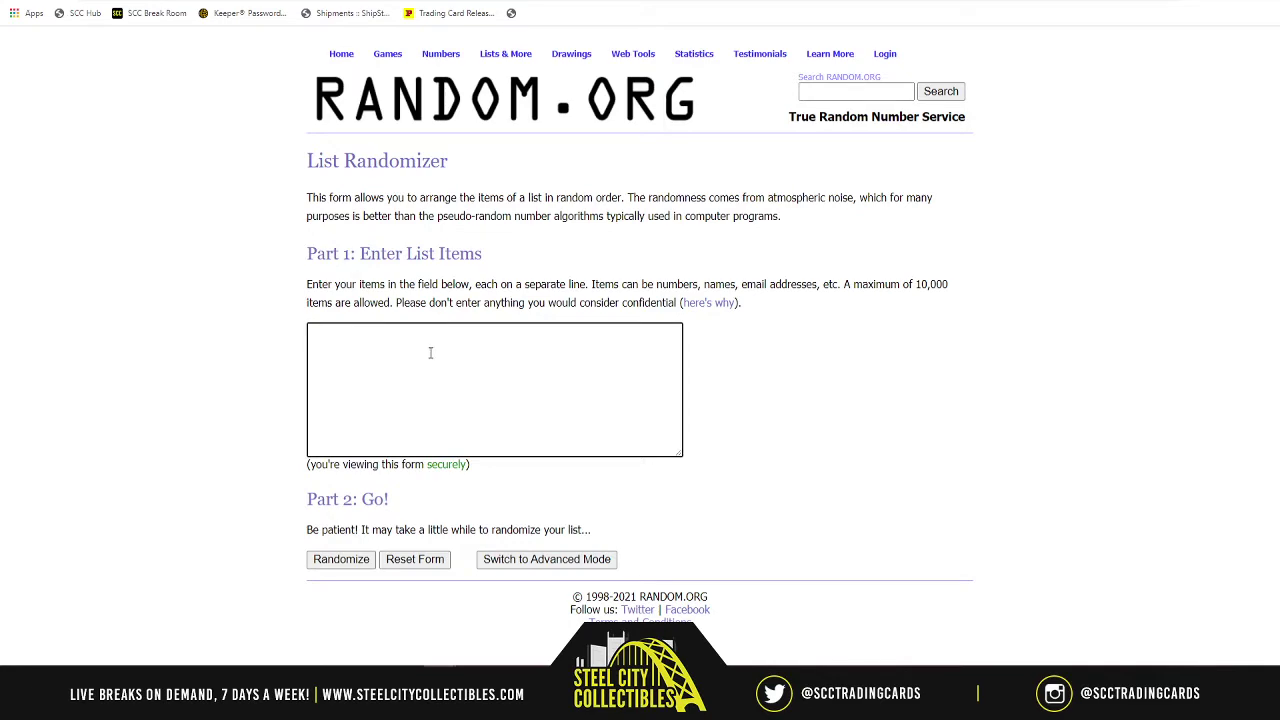
{"action": "key", "text": "ctrl+v"}
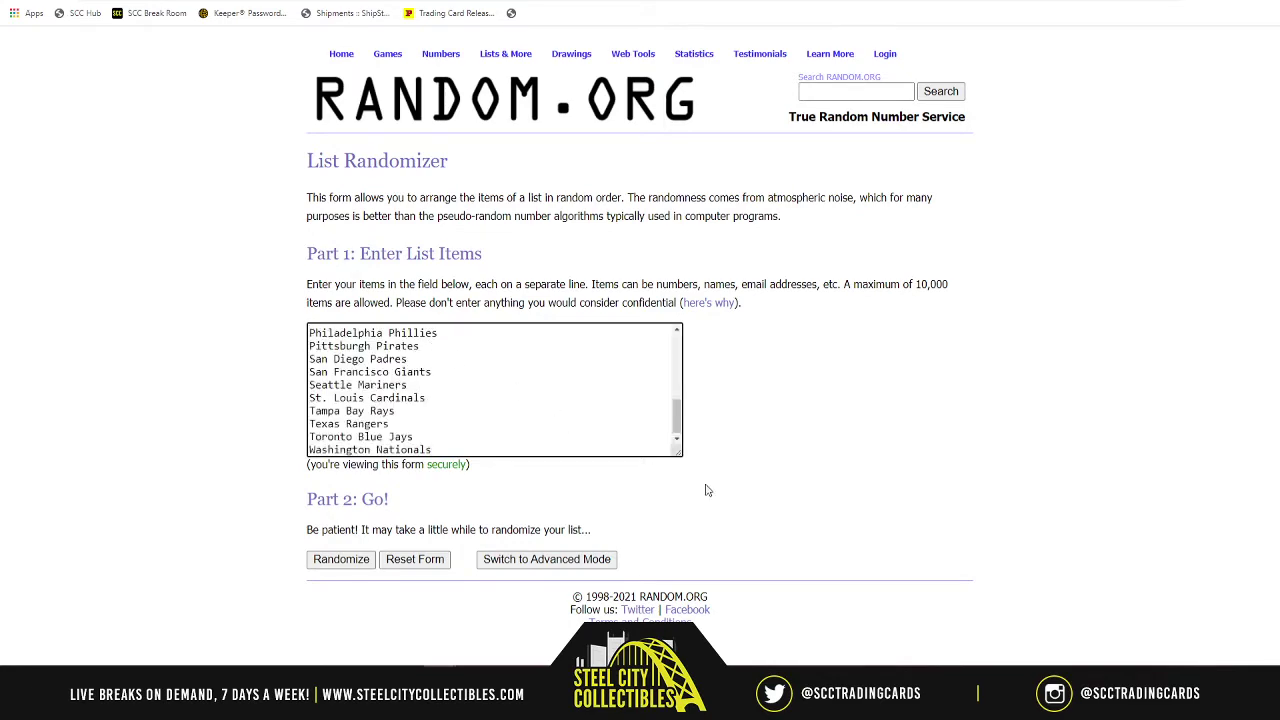
- Enlarge the list entry field so that it fits all MLB team names, and check the list
{"action": "left_click_drag", "start_coordinate": [676, 451], "coordinate": [997, 603]}
{"action": "scroll", "coordinate": [1092, 492], "scroll_direction": "down", "scroll_amount": 2}
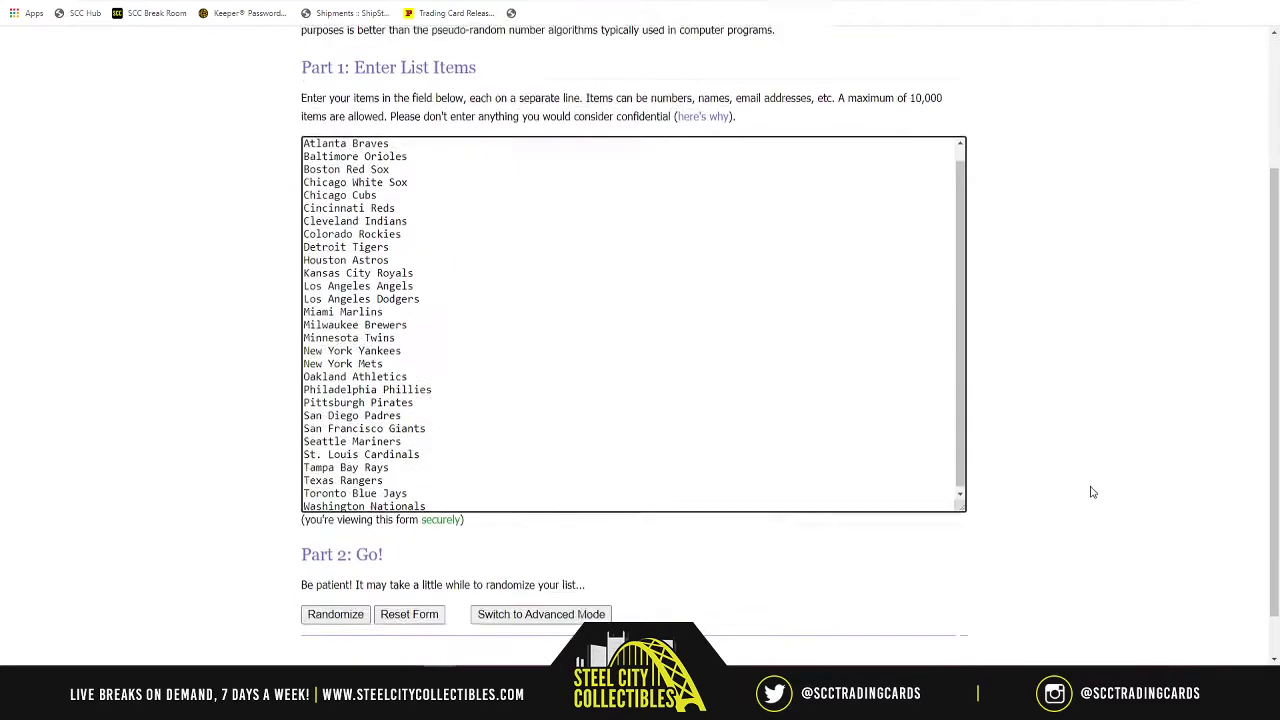
{"action": "scroll", "coordinate": [1092, 492], "scroll_direction": "down", "scroll_amount": 1}
{"action": "left_click_drag", "start_coordinate": [962, 452], "coordinate": [1034, 588]}
{"action": "scroll", "coordinate": [591, 323], "scroll_direction": "up", "scroll_amount": 2}
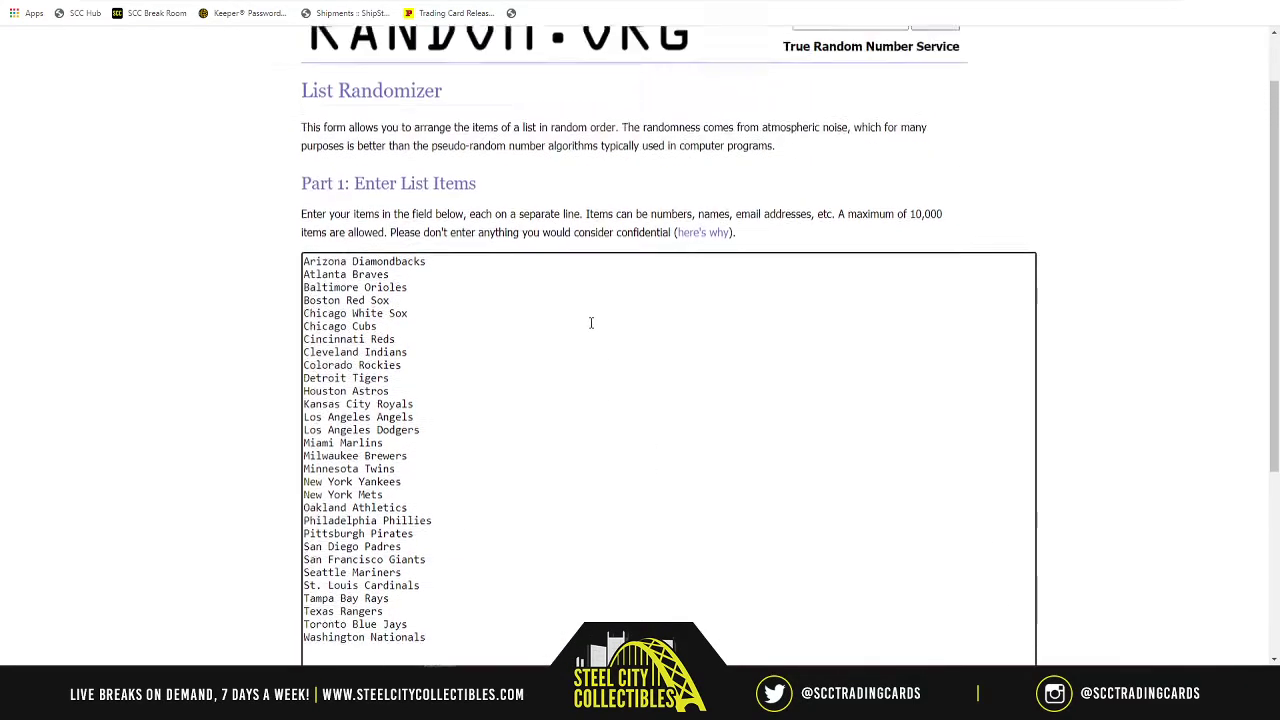
{"action": "scroll", "coordinate": [414, 343], "scroll_direction": "down", "scroll_amount": 2}
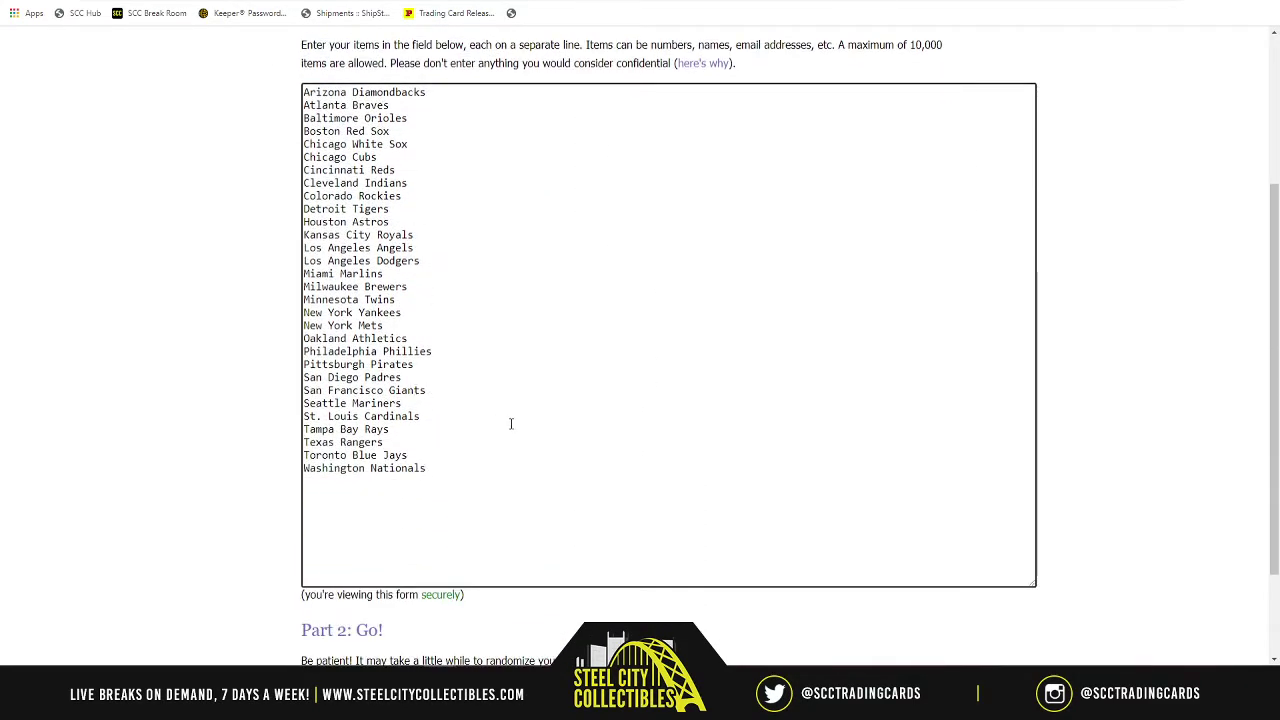
- Randomize the list of MLB teams five times
{"action": "scroll", "coordinate": [510, 423], "scroll_direction": "down", "scroll_amount": 2}
{"action": "left_click", "coordinate": [334, 562]}
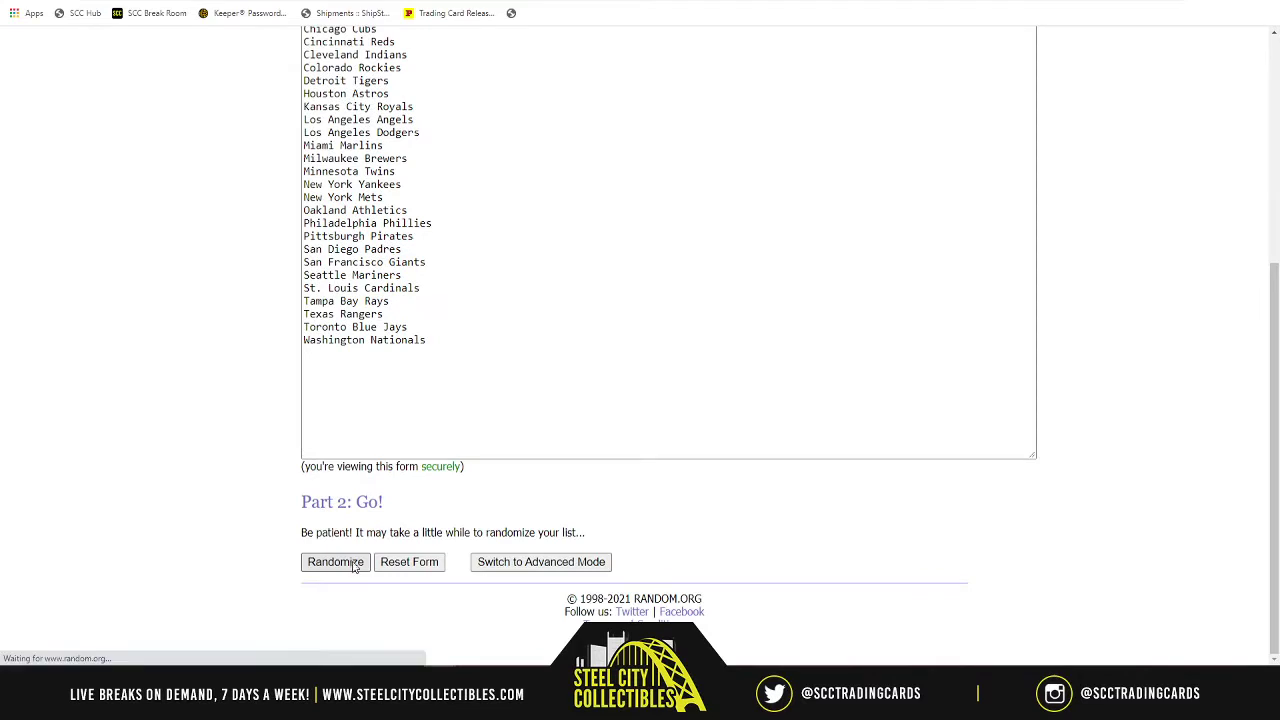
{"action": "scroll", "coordinate": [443, 466], "scroll_direction": "down", "scroll_amount": 2}
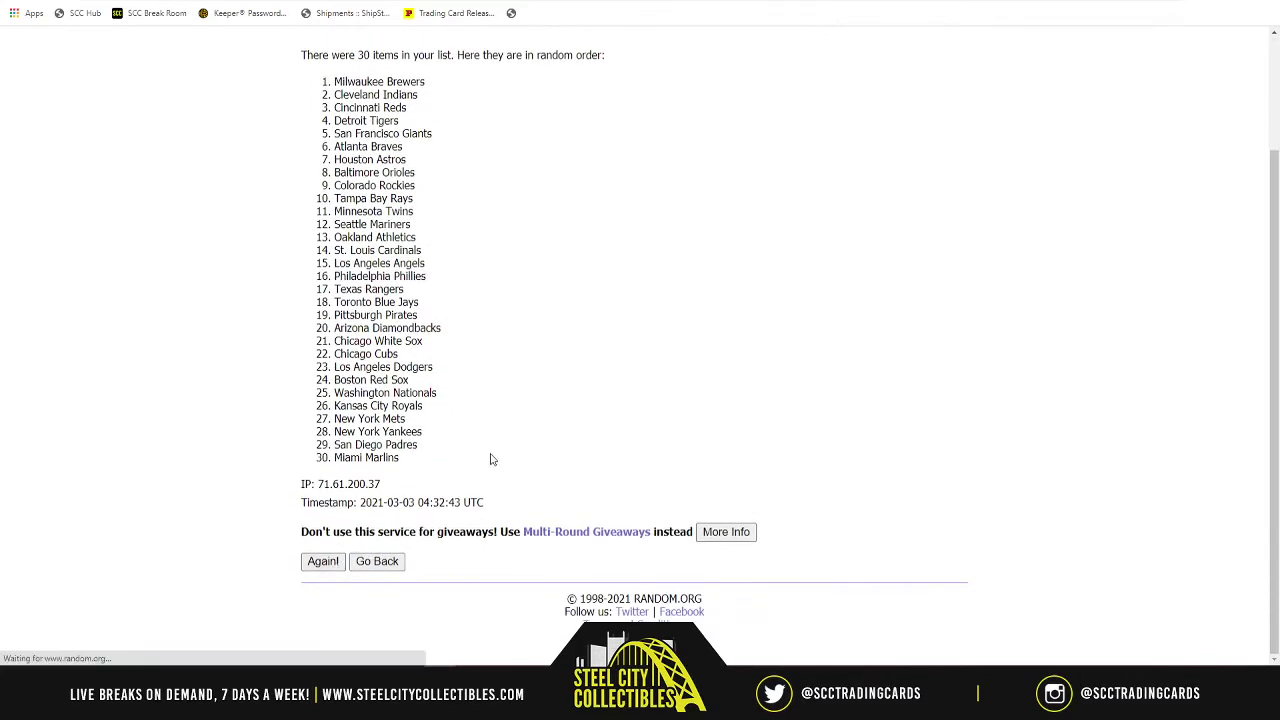
{"action": "scroll", "coordinate": [529, 429], "scroll_direction": "down", "scroll_amount": 2}
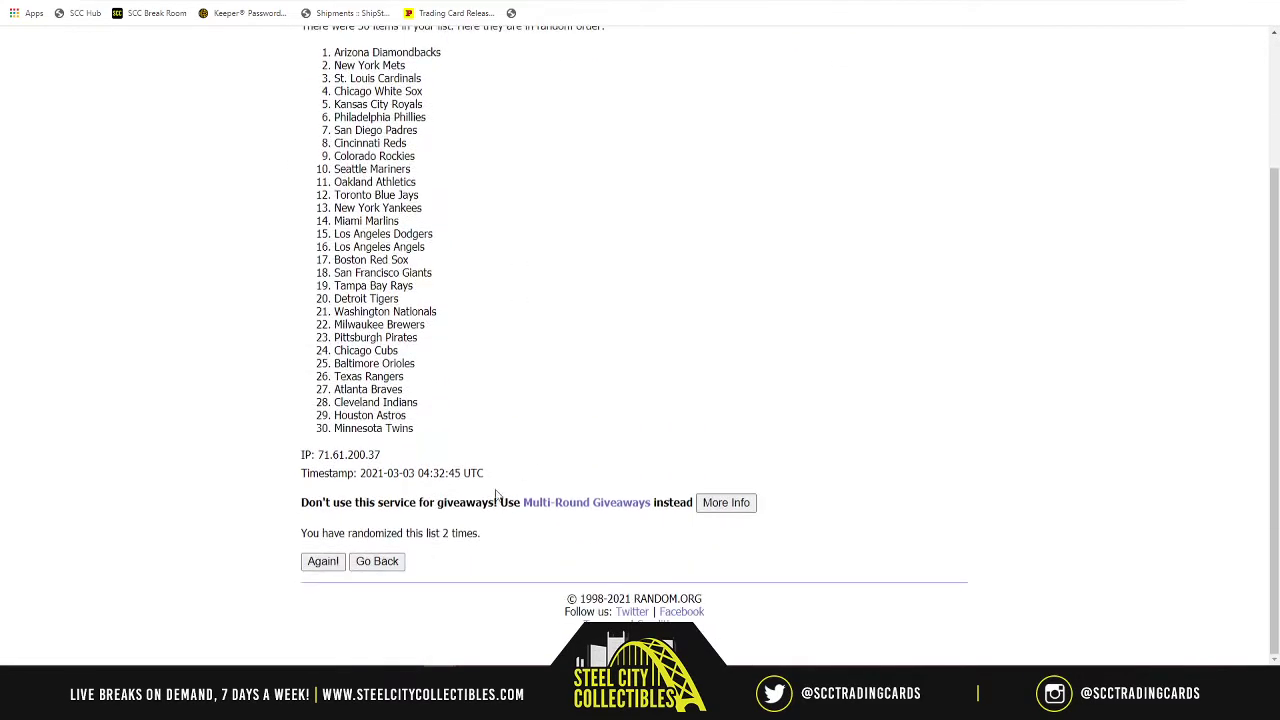
{"action": "left_click", "coordinate": [310, 566]}
{"action": "scroll", "coordinate": [523, 380], "scroll_direction": "down", "scroll_amount": 2}
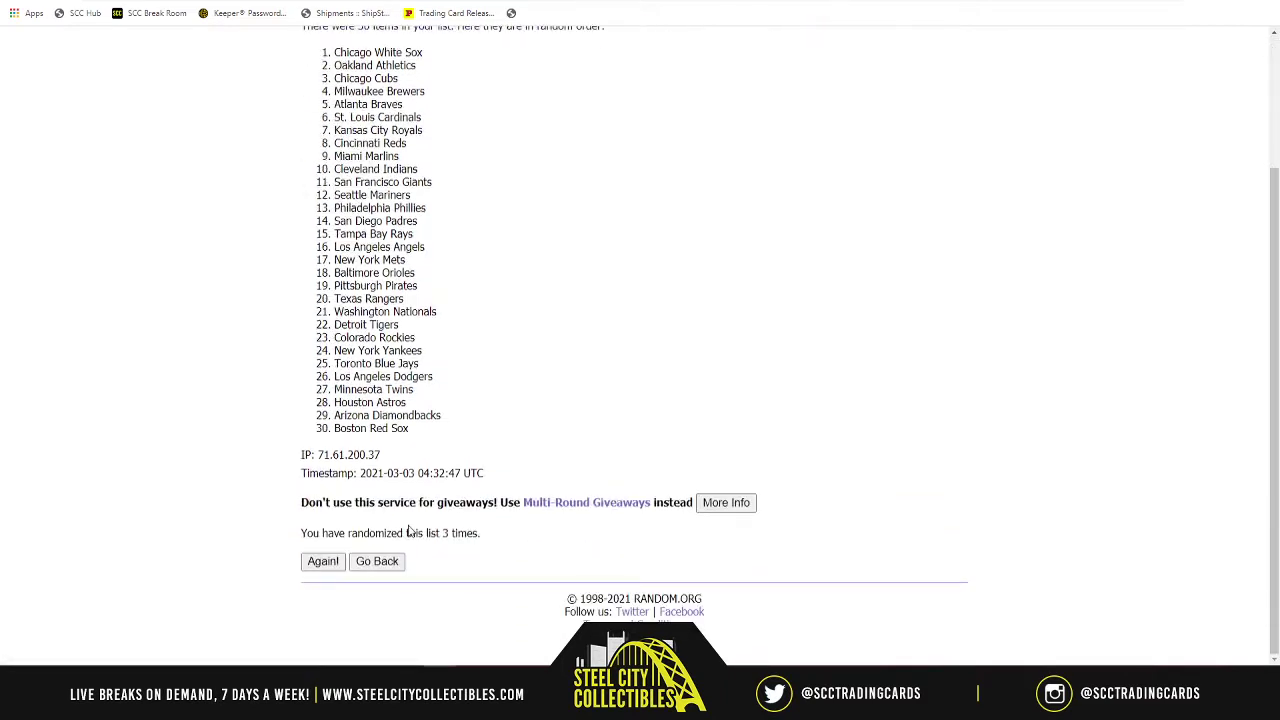
{"action": "left_click", "coordinate": [322, 563]}
{"action": "scroll", "coordinate": [565, 386], "scroll_direction": "down", "scroll_amount": 2}
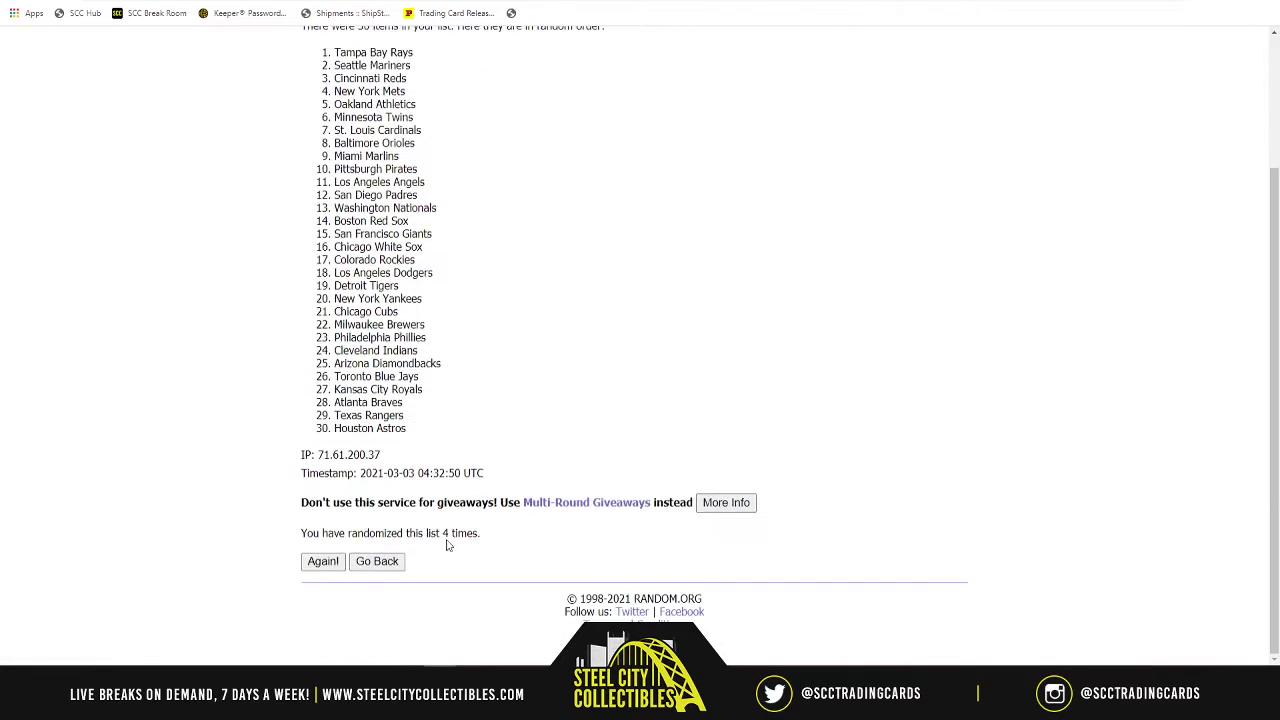
{"action": "left_click", "coordinate": [318, 562]}
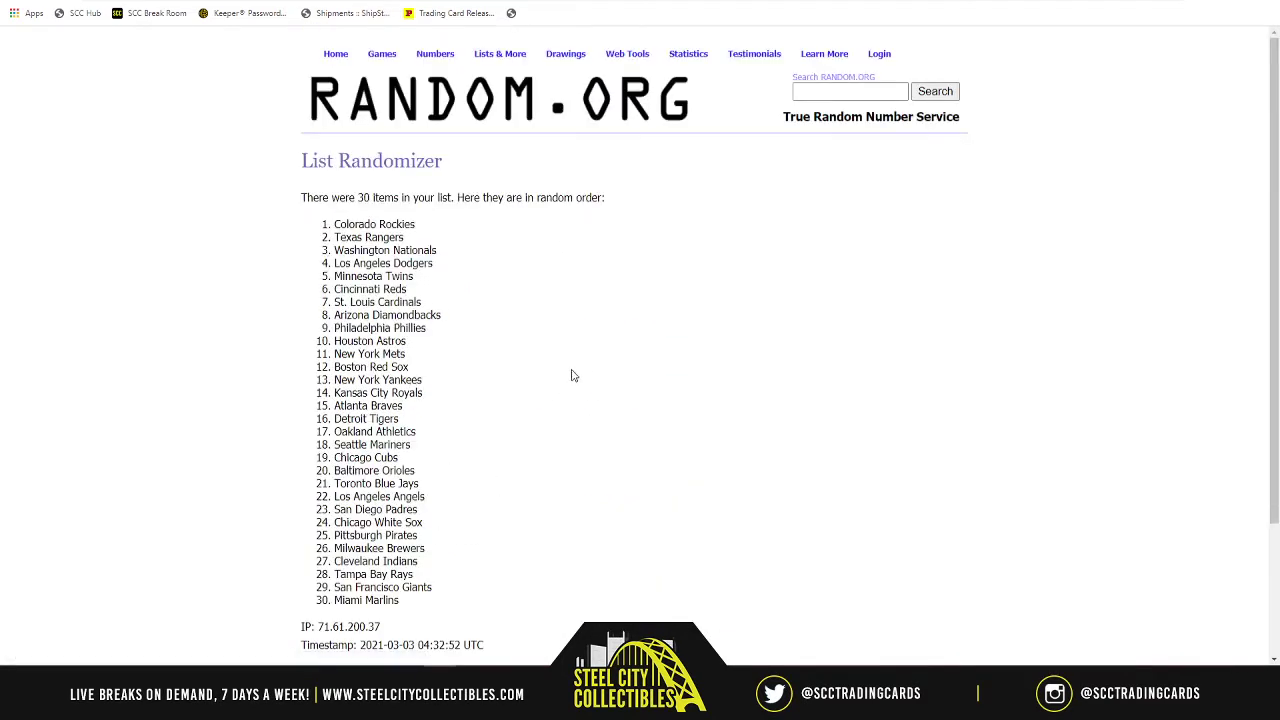
- Copy the first ten randomized teams, narrow column A in Excel, and paste them as plain text into B1:B10
{"action": "left_click_drag", "start_coordinate": [330, 222], "coordinate": [514, 341]}
{"action": "key", "text": "ctrl+c"}
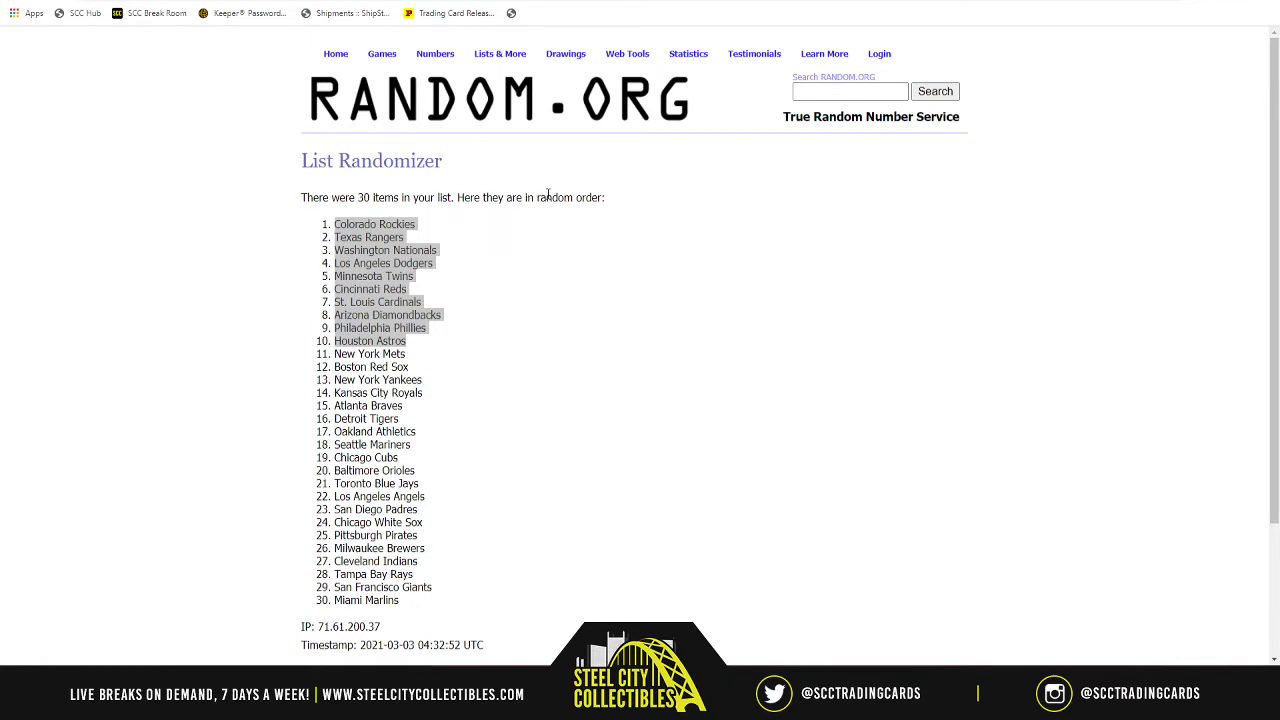
{"action": "key", "text": "alt+Tab"}
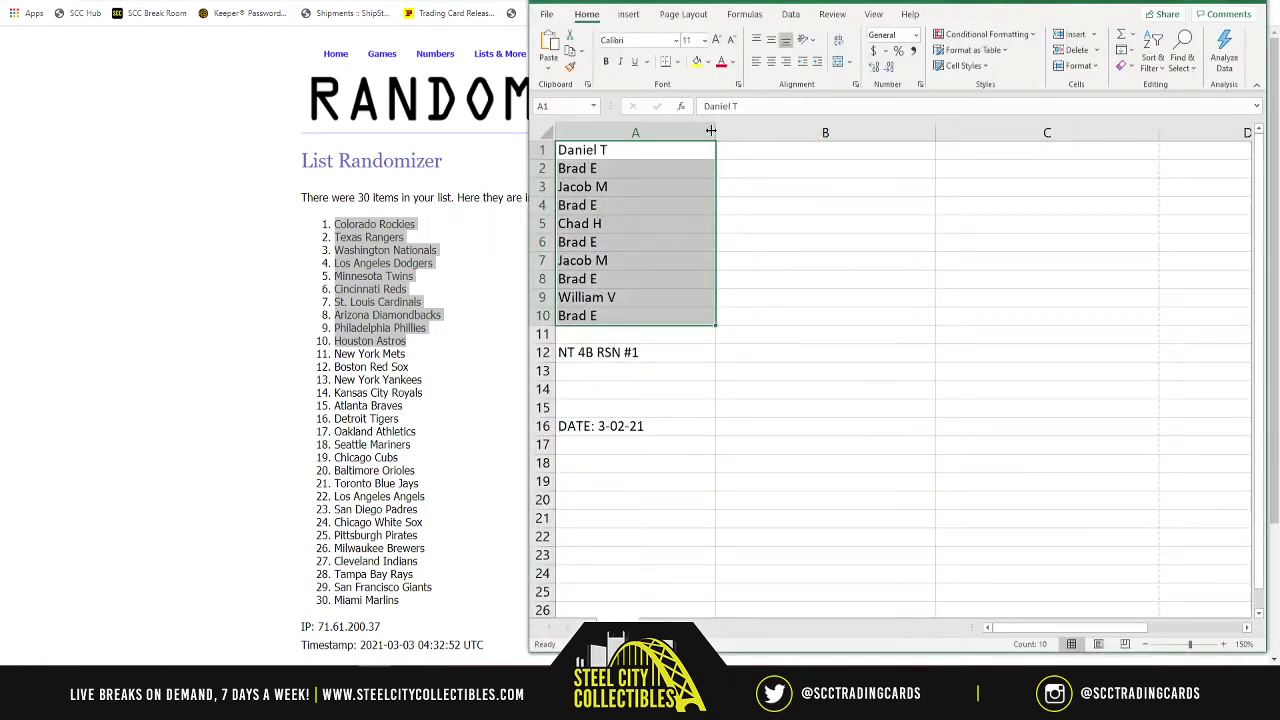
{"action": "left_click_drag", "start_coordinate": [715, 133], "coordinate": [676, 133]}
{"action": "left_click", "coordinate": [738, 150]}
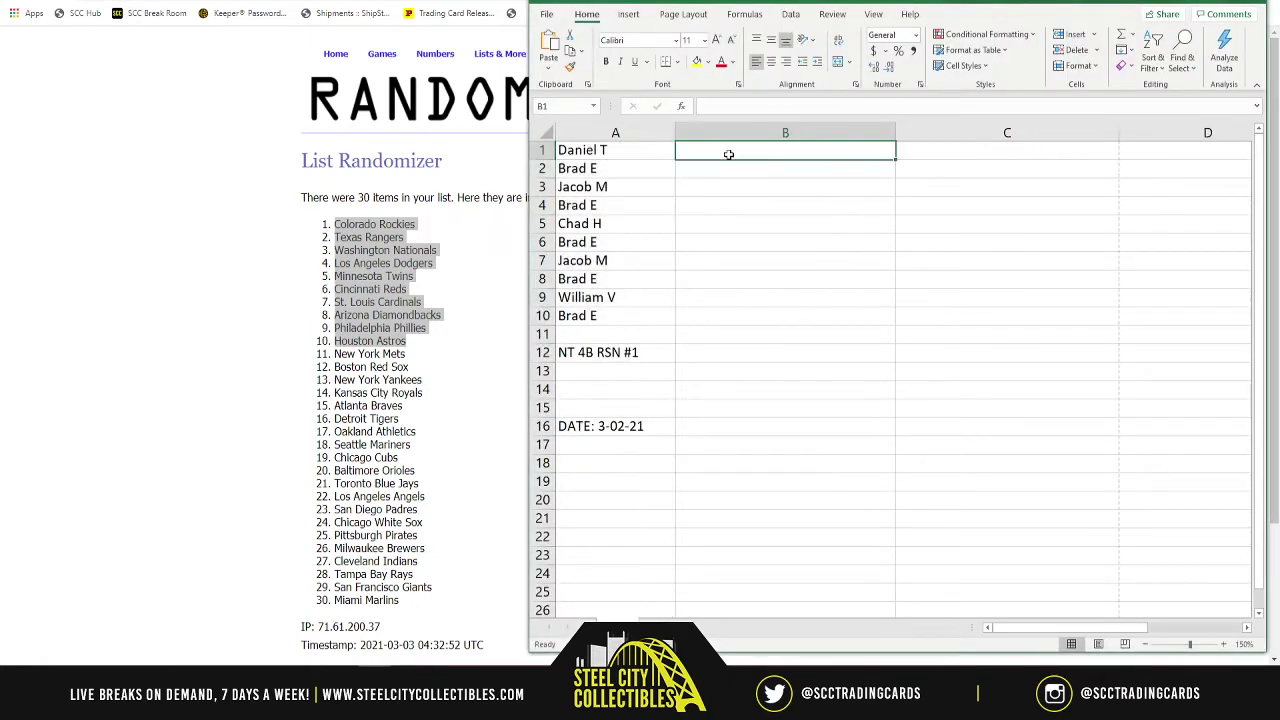
{"action": "right_click", "coordinate": [738, 150]}
{"action": "left_click", "coordinate": [769, 240]}
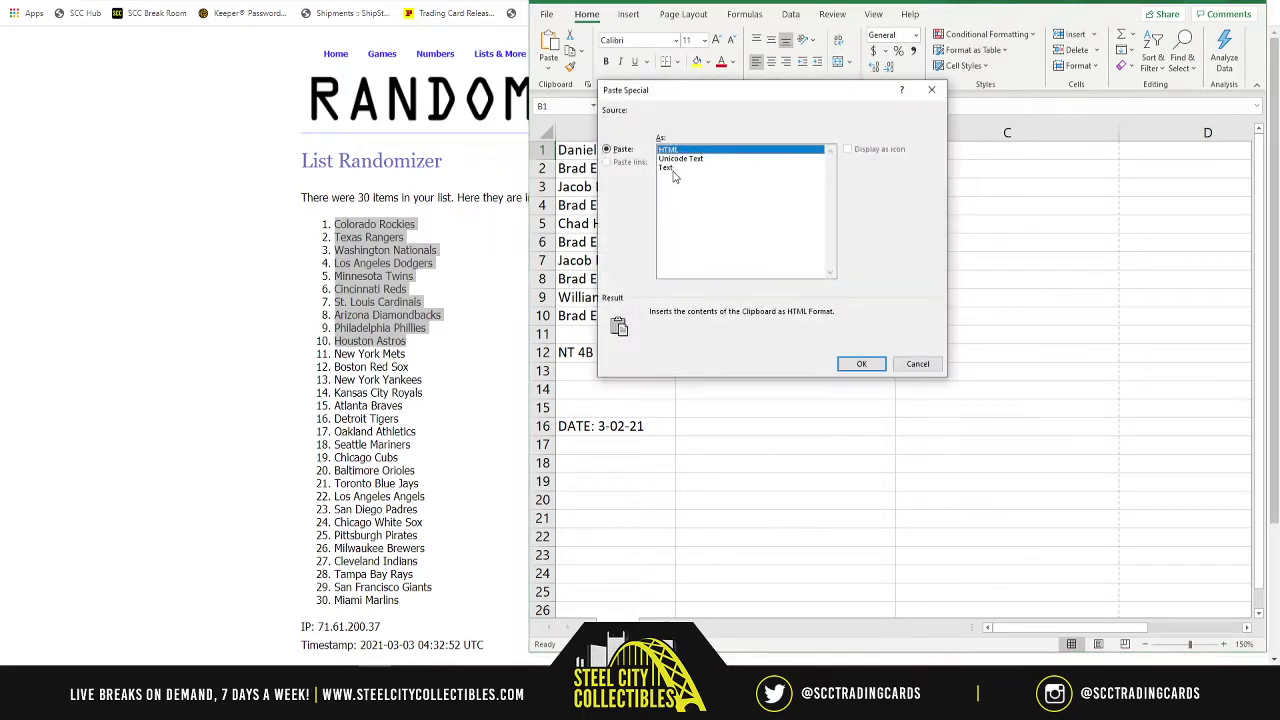
{"action": "left_click", "coordinate": [678, 164]}
{"action": "left_click", "coordinate": [858, 359]}
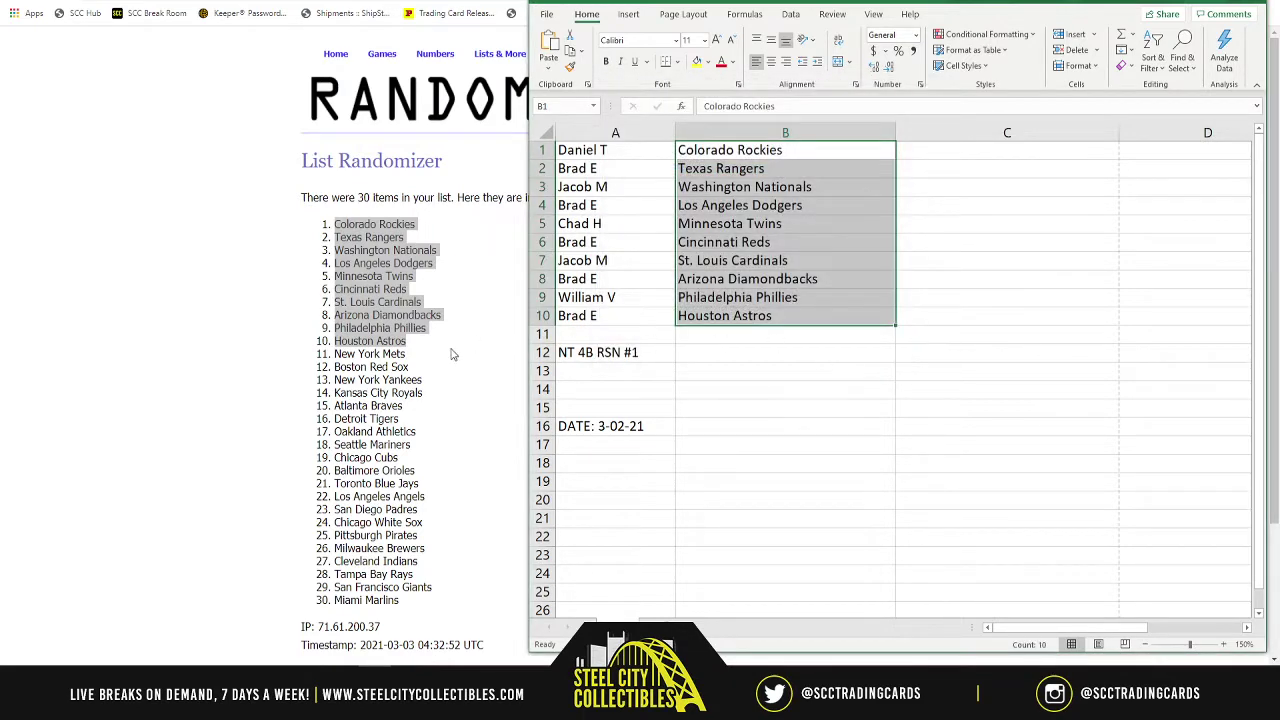
- Copy teams 11 to 20 of the randomized list into C1:C10 in Excel as plain text, and autofit columns B and C
{"action": "left_click", "coordinate": [357, 367]}
{"action": "left_click_drag", "start_coordinate": [336, 354], "coordinate": [468, 474]}
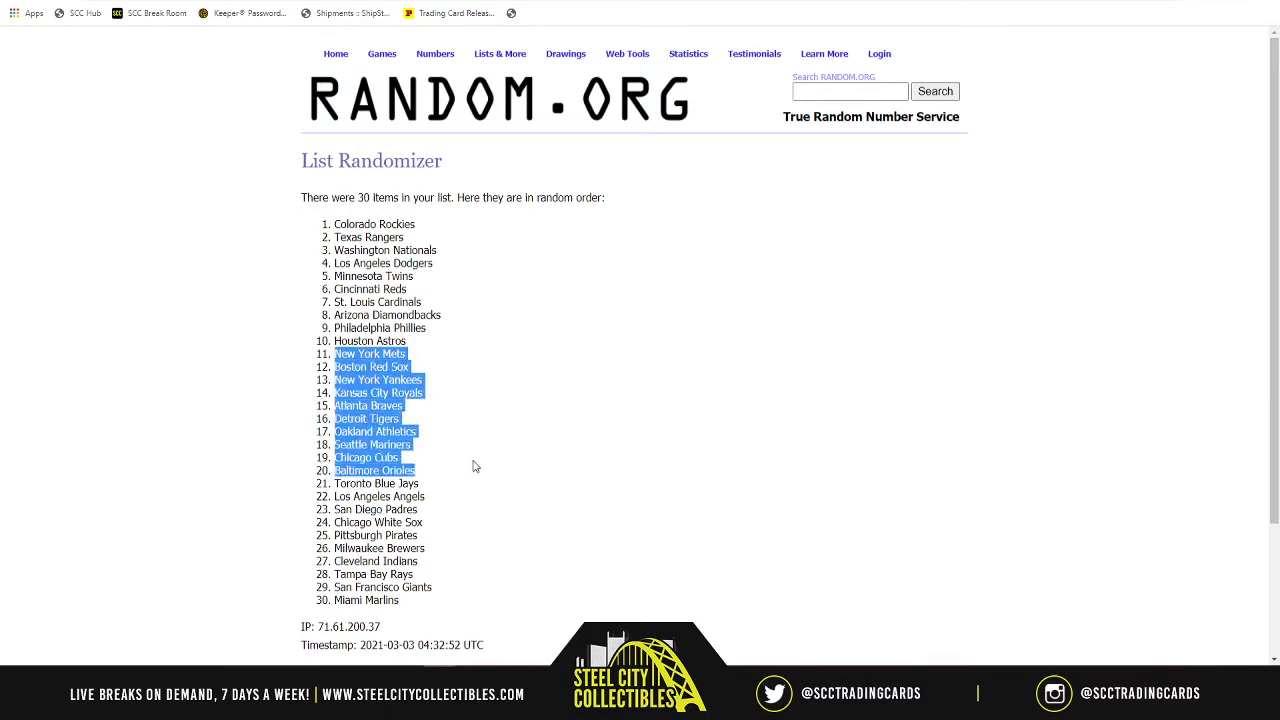
{"action": "key", "text": "alt+Tab"}
{"action": "left_click", "coordinate": [974, 147]}
{"action": "right_click", "coordinate": [972, 145]}
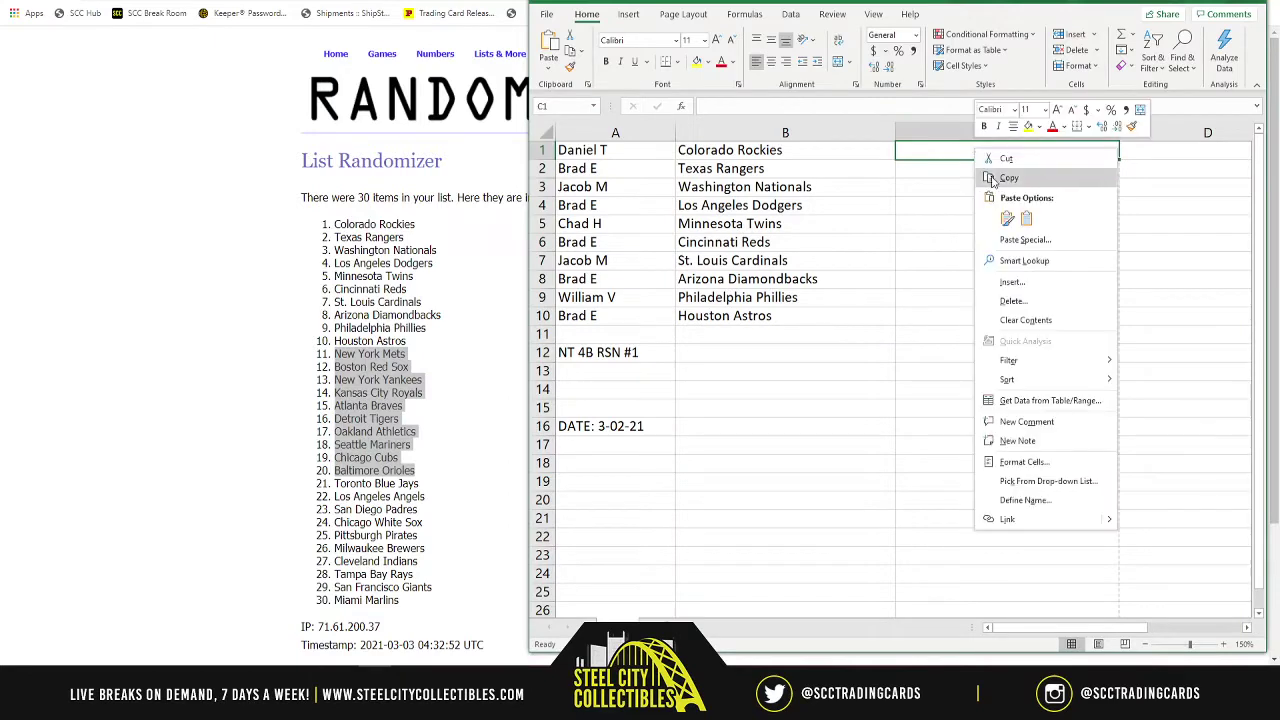
{"action": "left_click", "coordinate": [1000, 240]}
{"action": "left_click", "coordinate": [920, 156]}
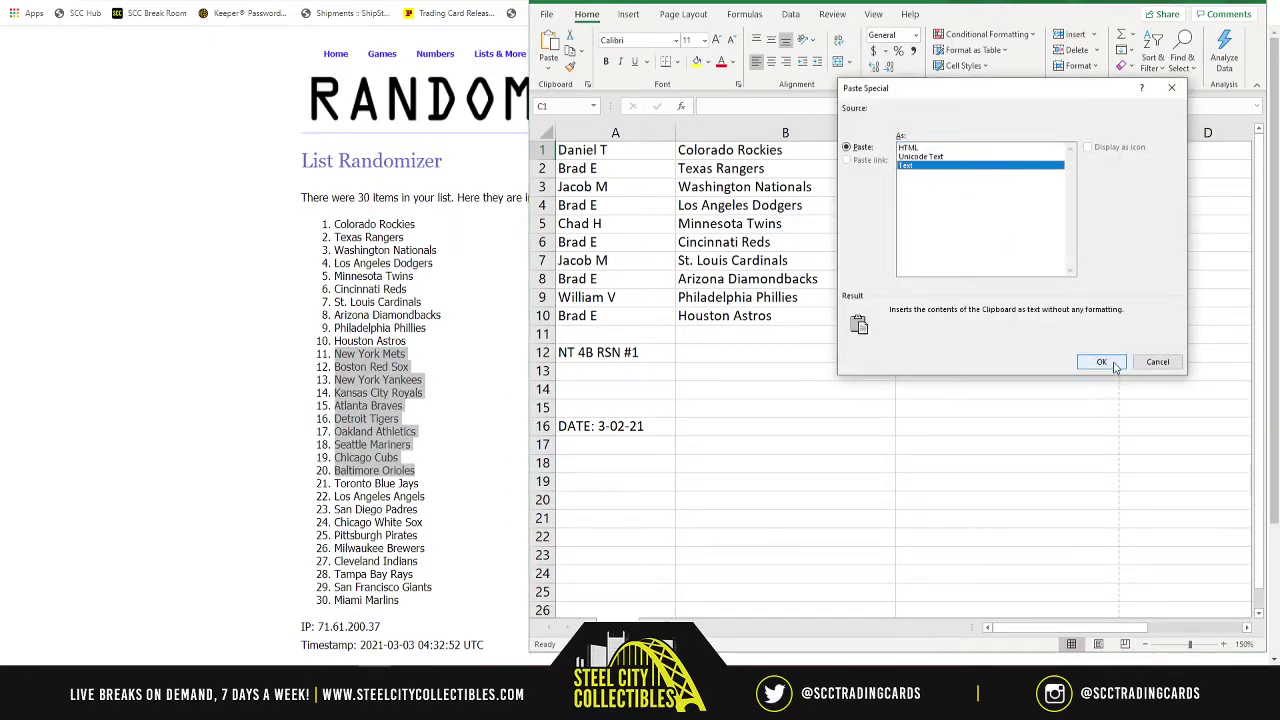
{"action": "left_click", "coordinate": [1101, 362]}
{"action": "left_click", "coordinate": [882, 354]}
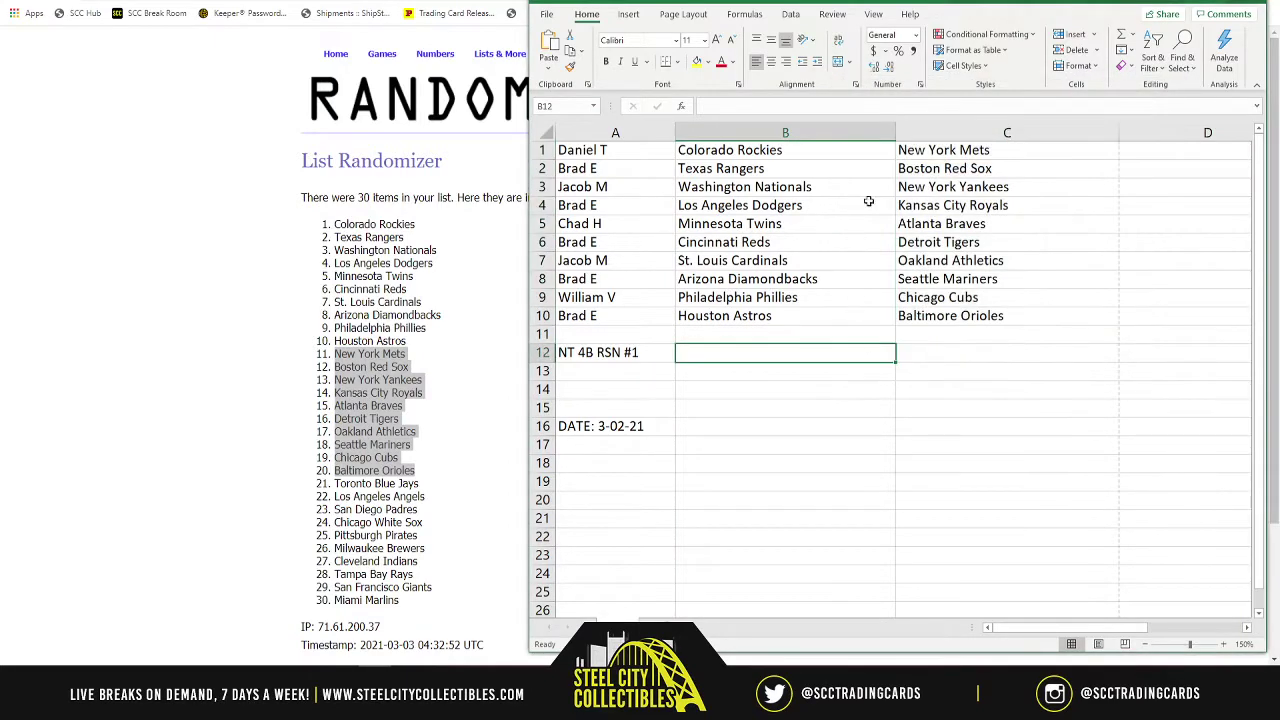
{"action": "double_click", "coordinate": [896, 132]}
{"action": "double_click", "coordinate": [1048, 132]}
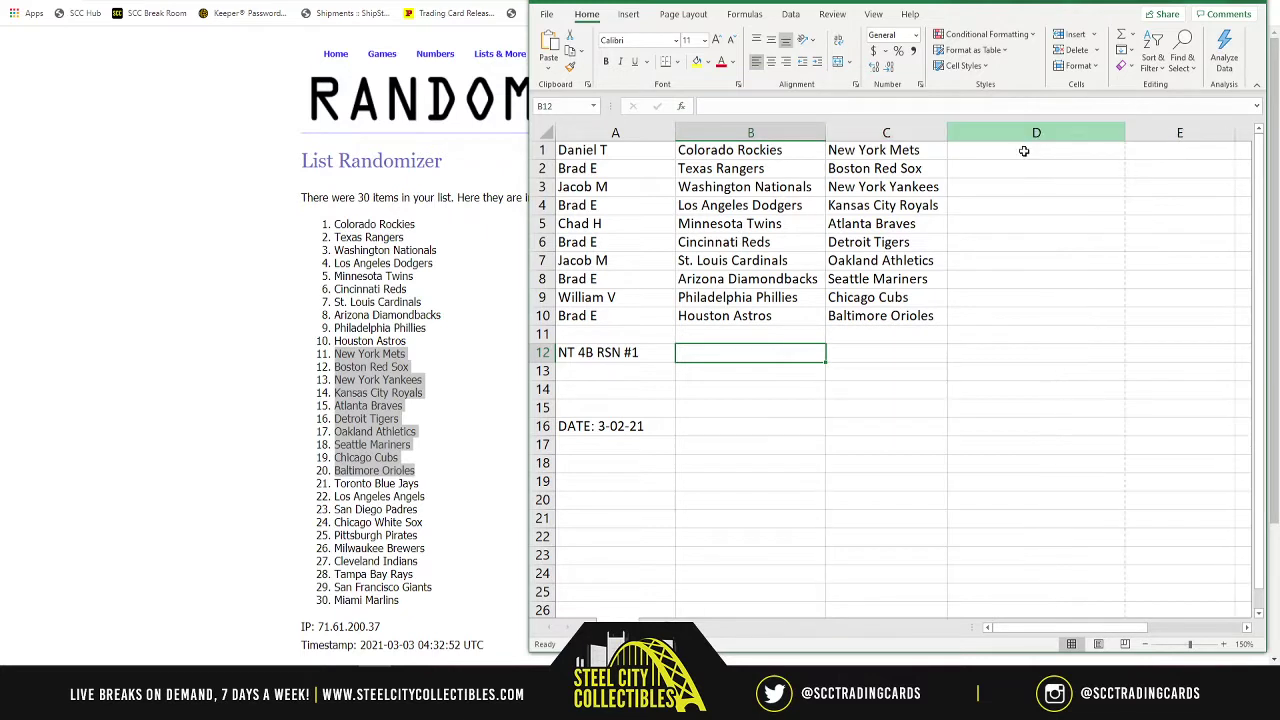
- Copy teams 21 to 30 of the randomized list and paste them as plain text into D1:D10 in Excel
{"action": "left_click_drag", "start_coordinate": [336, 483], "coordinate": [471, 600]}
{"action": "key", "text": "ctrl+c"}
{"action": "key", "text": "alt+Tab"}
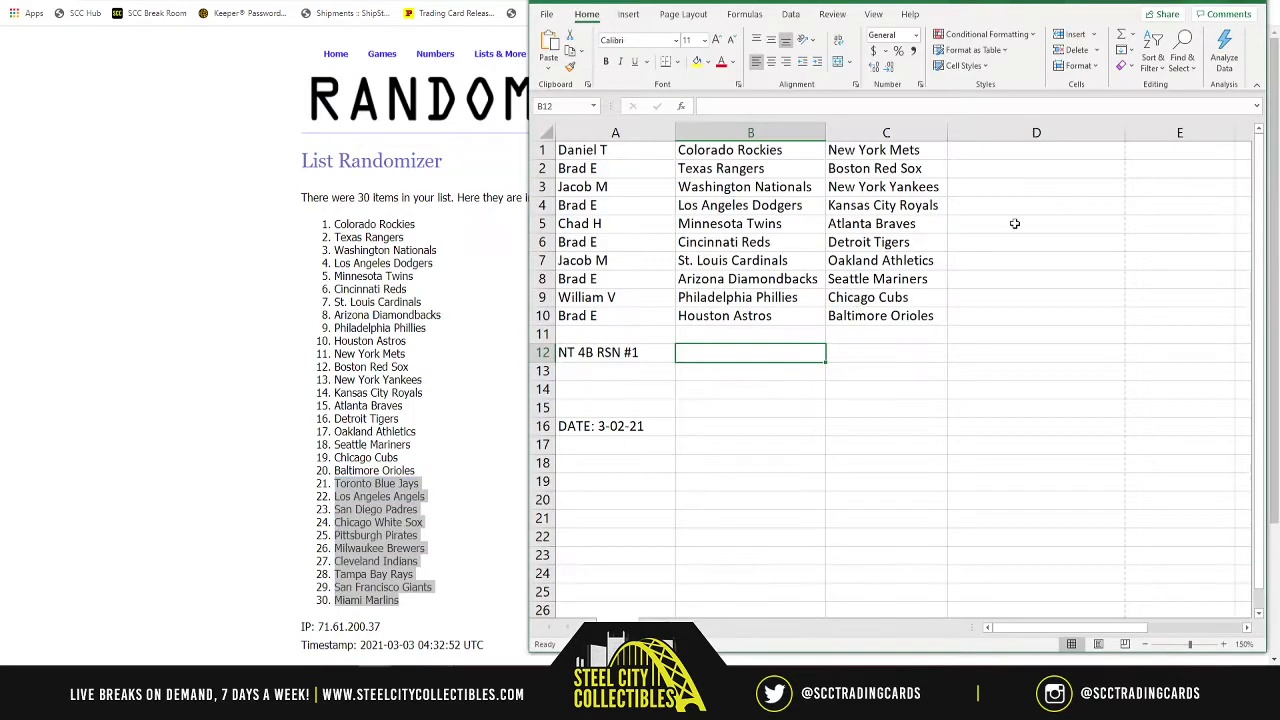
{"action": "right_click", "coordinate": [1032, 157]}
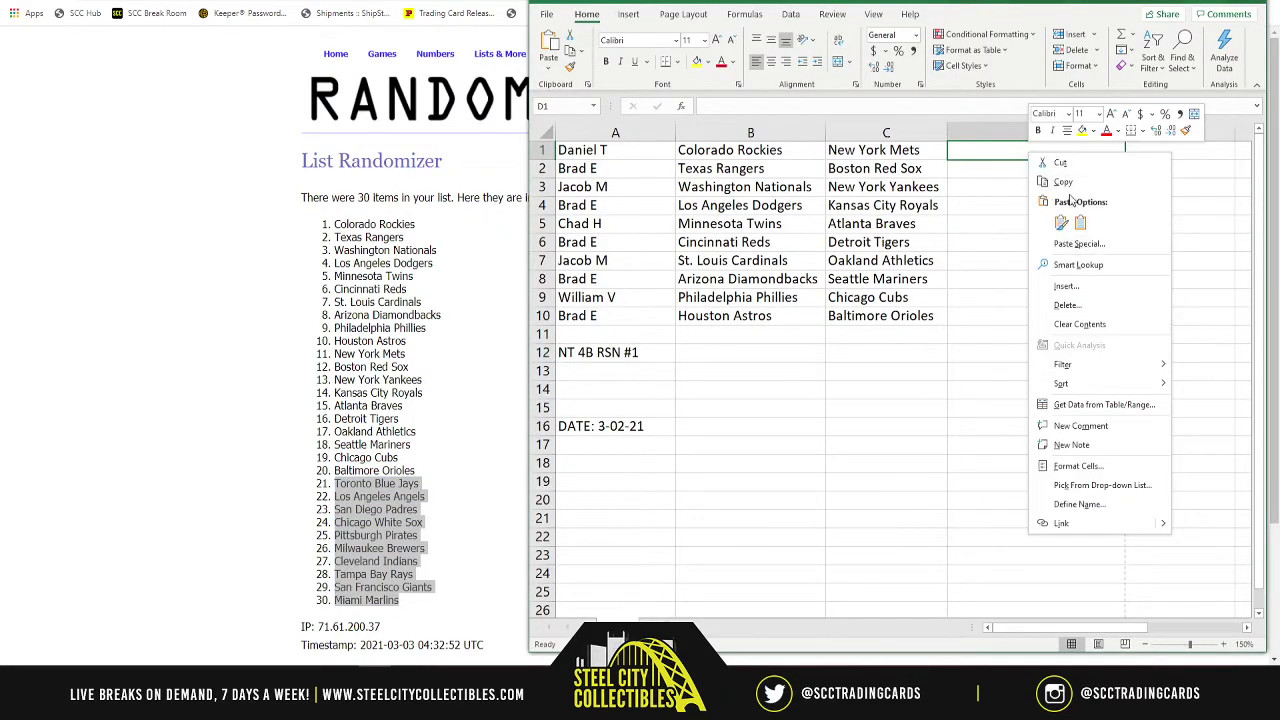
{"action": "left_click", "coordinate": [1075, 246]}
{"action": "left_click", "coordinate": [985, 157]}
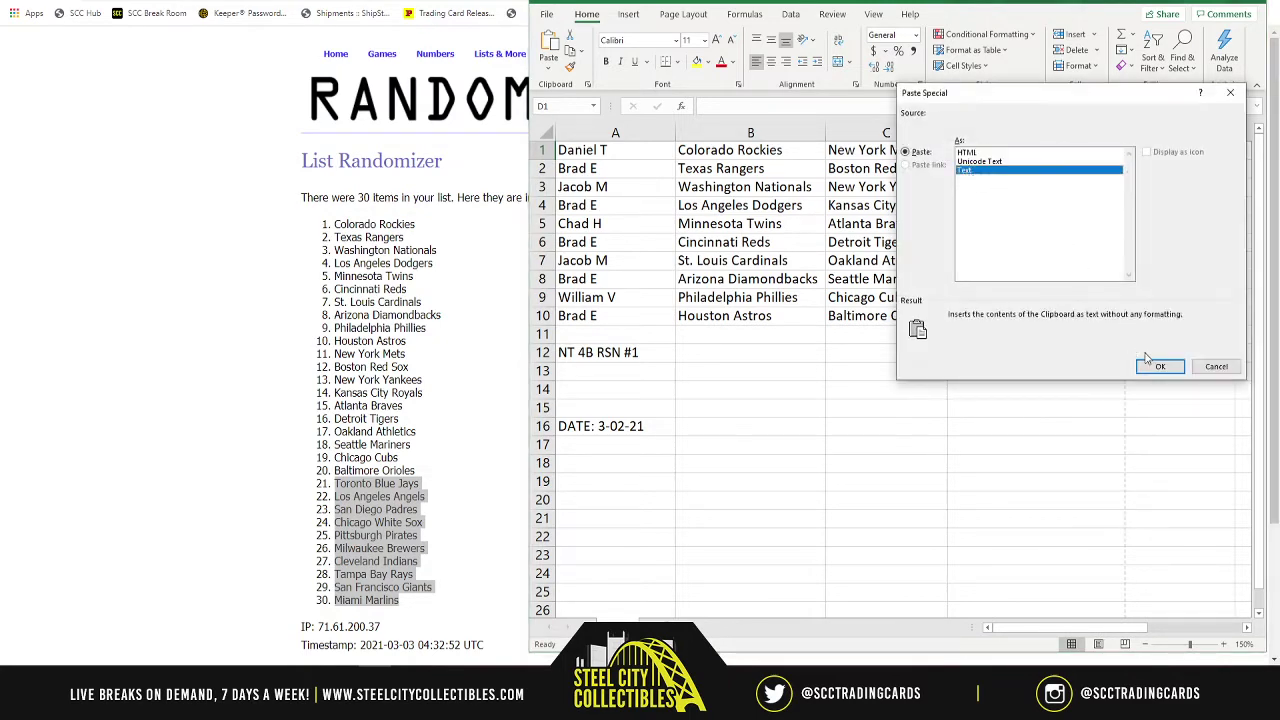
{"action": "left_click", "coordinate": [1155, 362]}
{"action": "left_click", "coordinate": [1025, 372]}
{"action": "left_click", "coordinate": [1025, 387]}
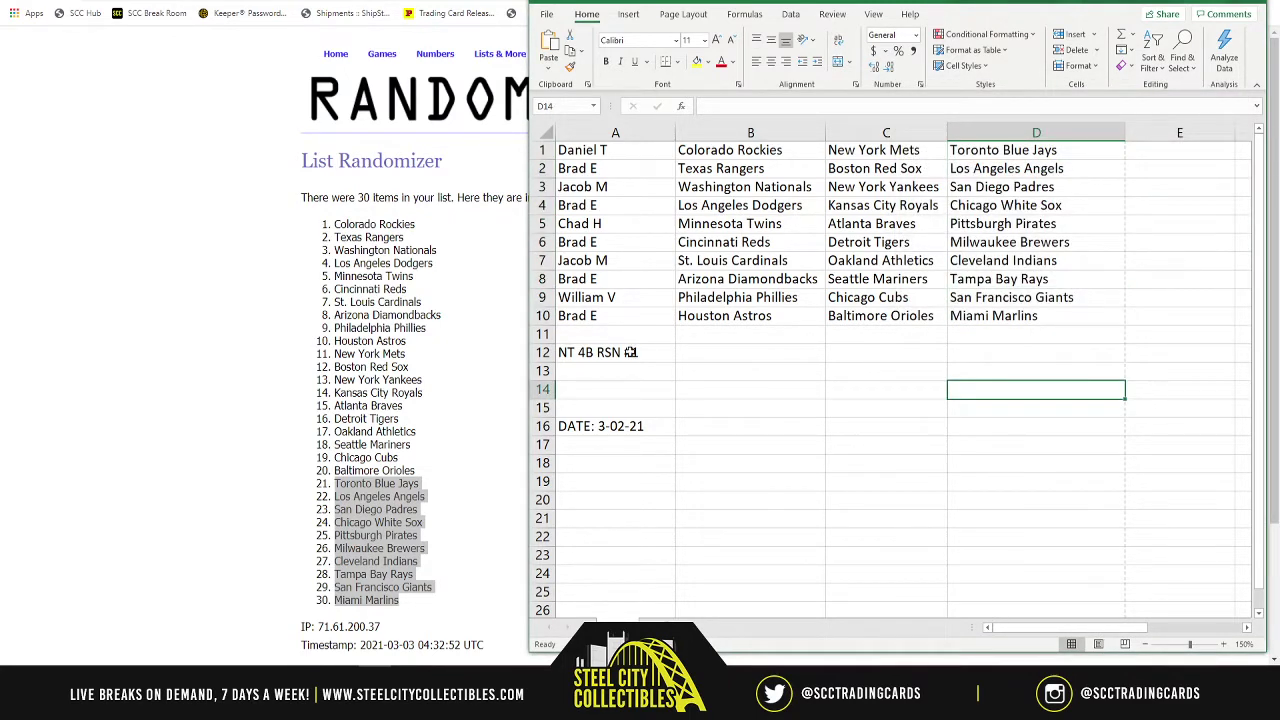
- Change the break label in A12 to "NT 4B 3RT #1"
{"action": "double_click", "coordinate": [650, 356]}
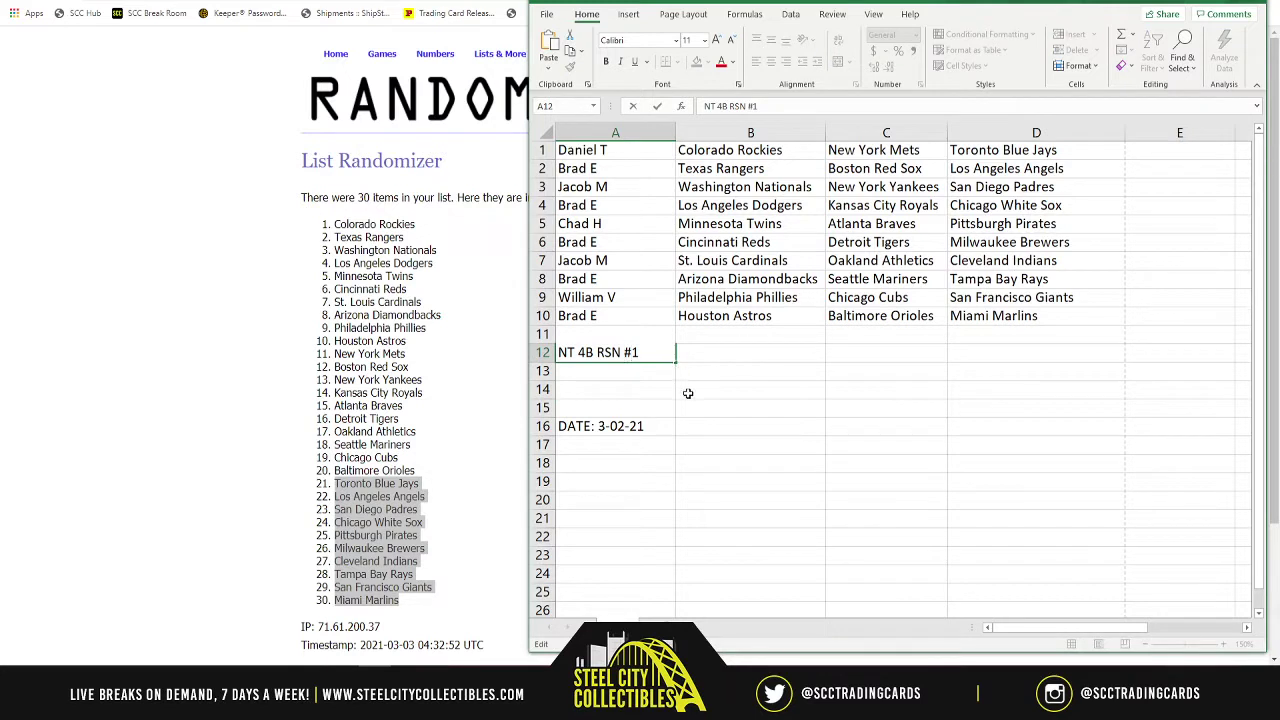
{"action": "key", "text": "BackSpace"}
{"action": "key", "text": "BackSpace"}
{"action": "key", "text": "BackSpace"}
{"action": "key", "text": "BackSpace"}
{"action": "type", "text": "3RT"}
{"action": "left_click", "coordinate": [808, 393]}
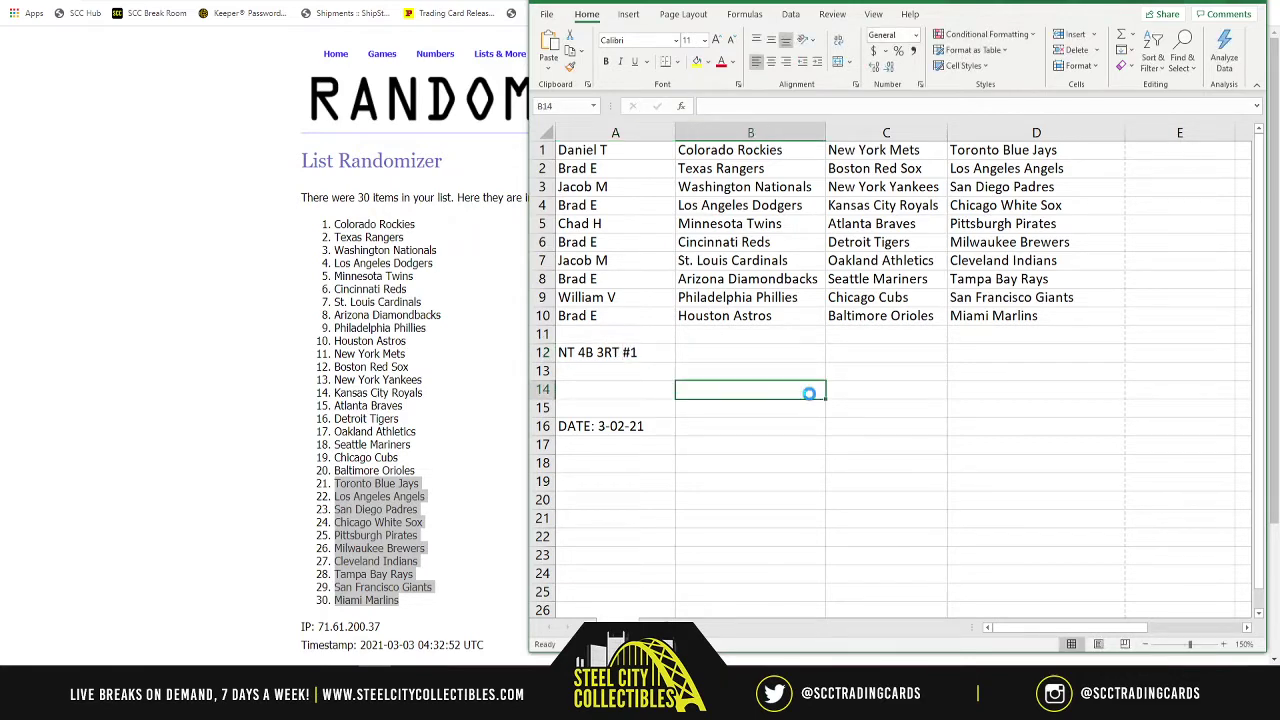
{"action": "key", "text": "ctrl+p"}
{"action": "key", "text": "Escape"}
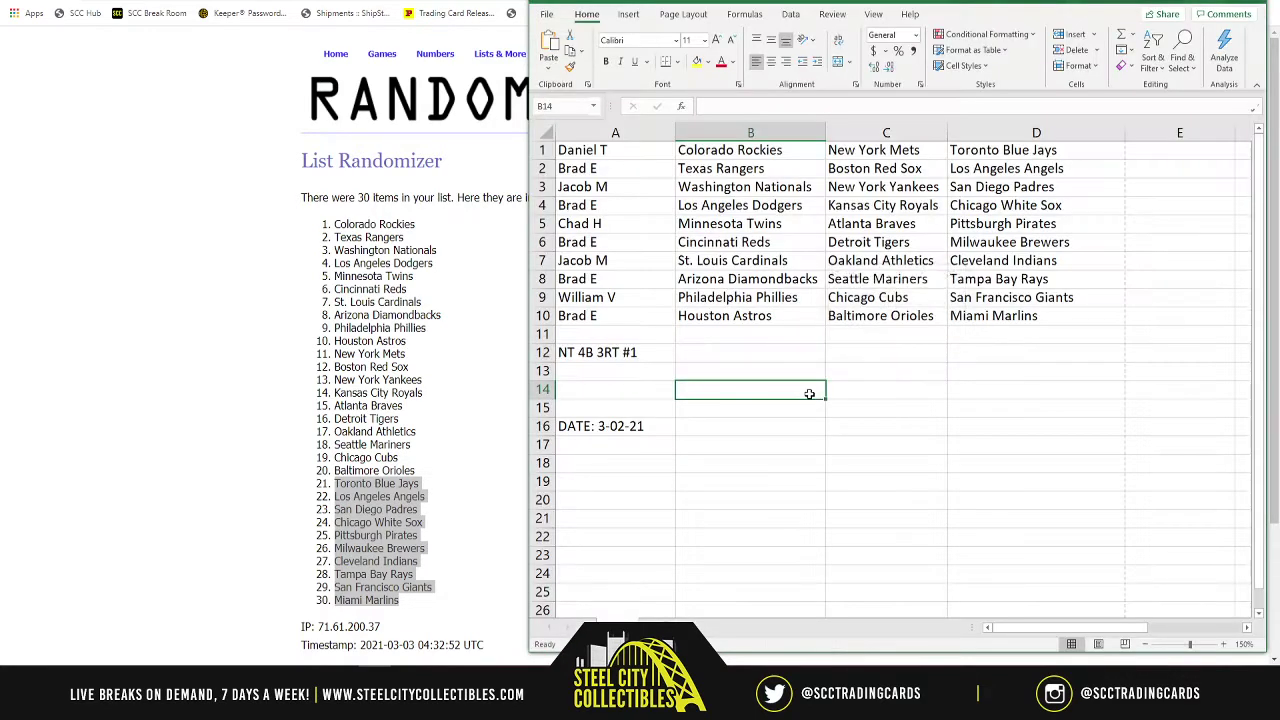
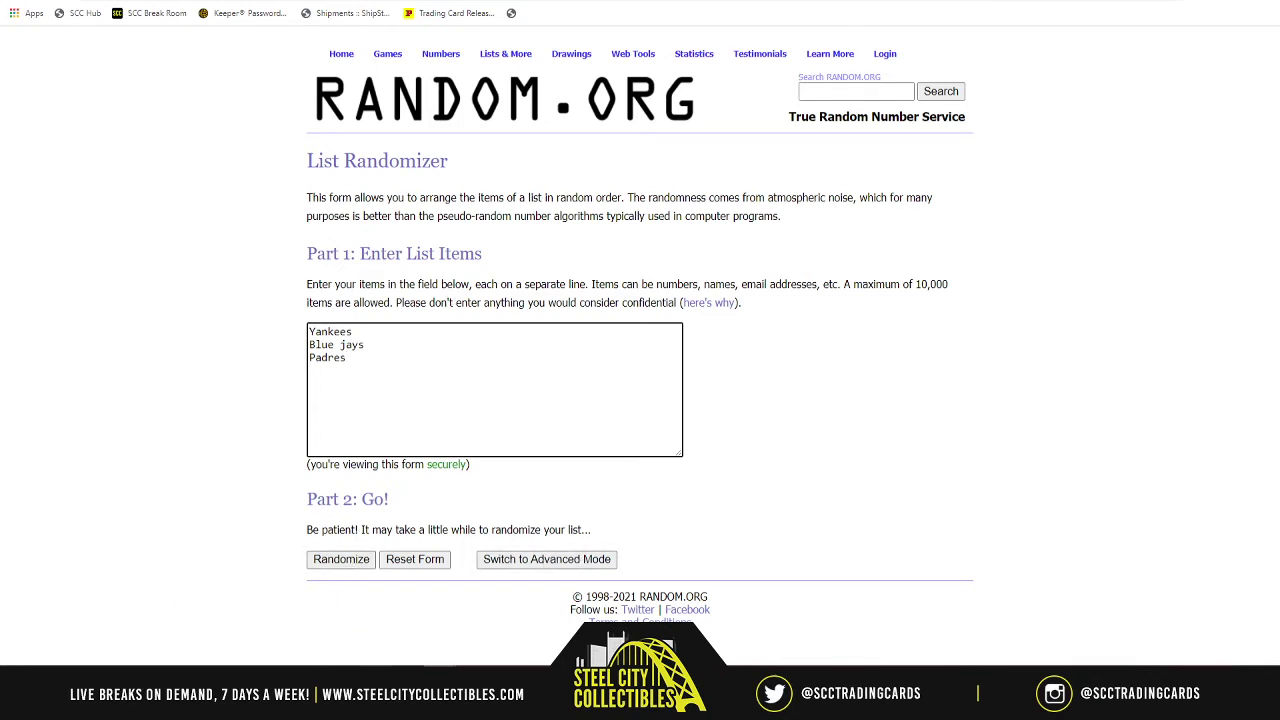
- Switch to Excel and look up which participants hold the New York Yankees, San Diego Padres and Toronto Blue Jays
{"action": "key", "text": "alt+Tab"}
{"action": "left_click", "coordinate": [806, 392]}
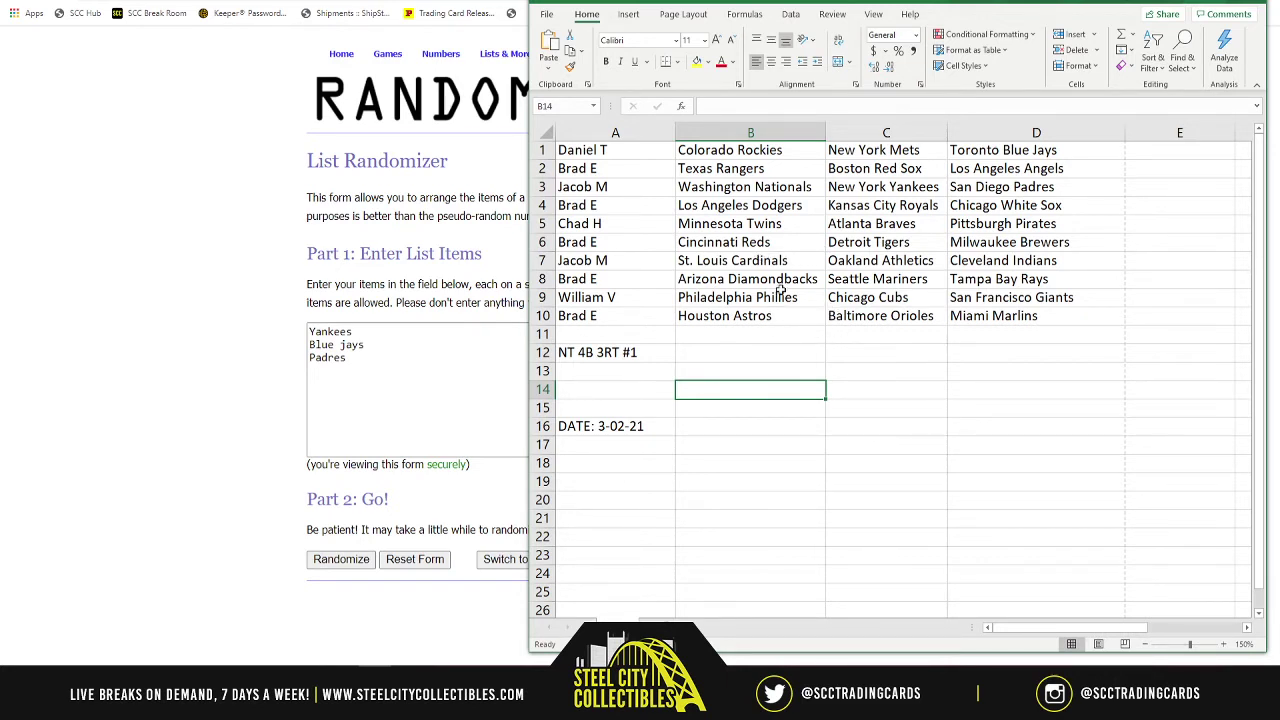
{"action": "left_click", "coordinate": [878, 185]}
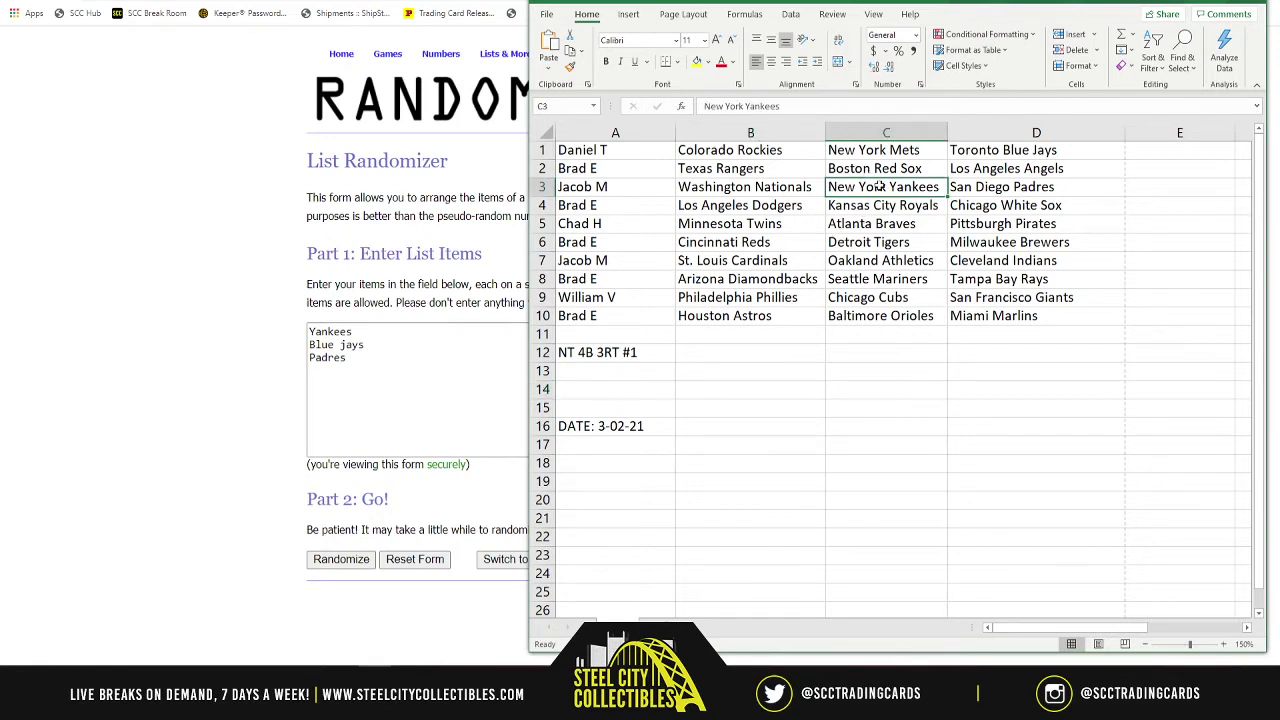
{"action": "mouse_move", "coordinate": [950, 187]}
{"action": "left_mouse_down"}
{"action": "mouse_move", "coordinate": [965, 187]}
{"action": "mouse_move", "coordinate": [903, 190]}
{"action": "mouse_move", "coordinate": [948, 190]}
{"action": "left_mouse_up"}
{"action": "left_click", "coordinate": [1004, 190]}
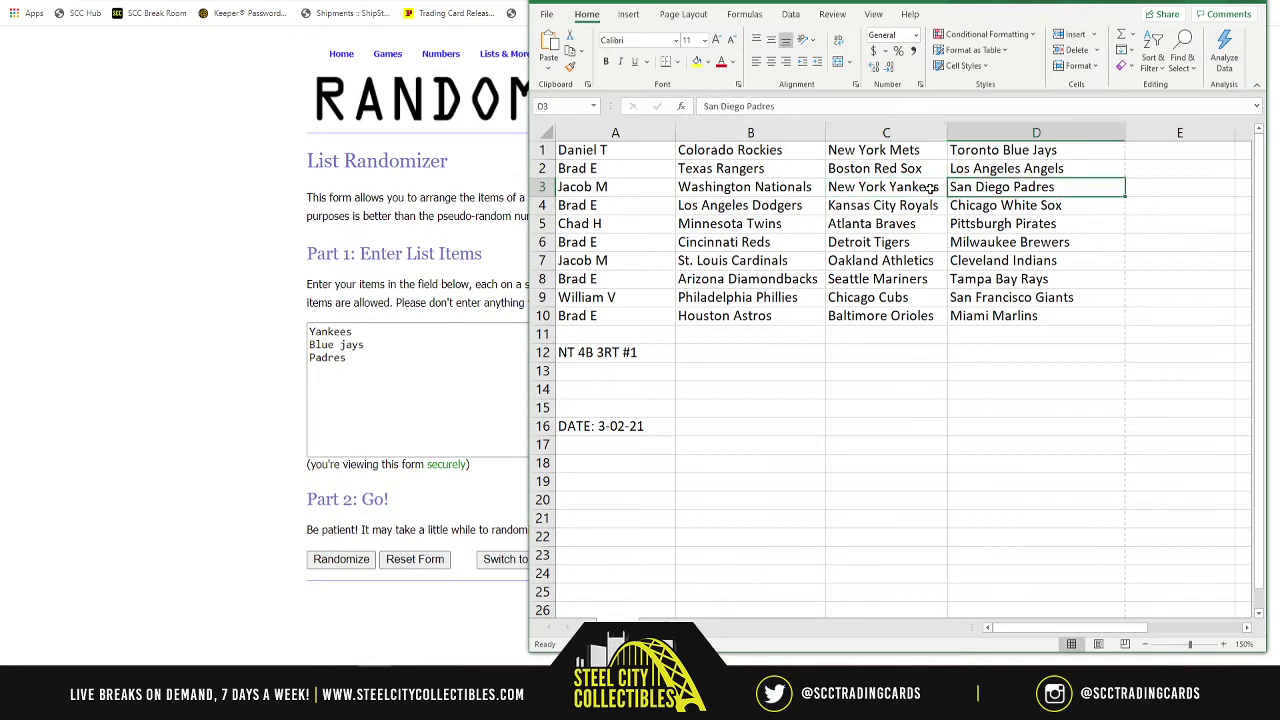
{"action": "left_click", "coordinate": [930, 188]}
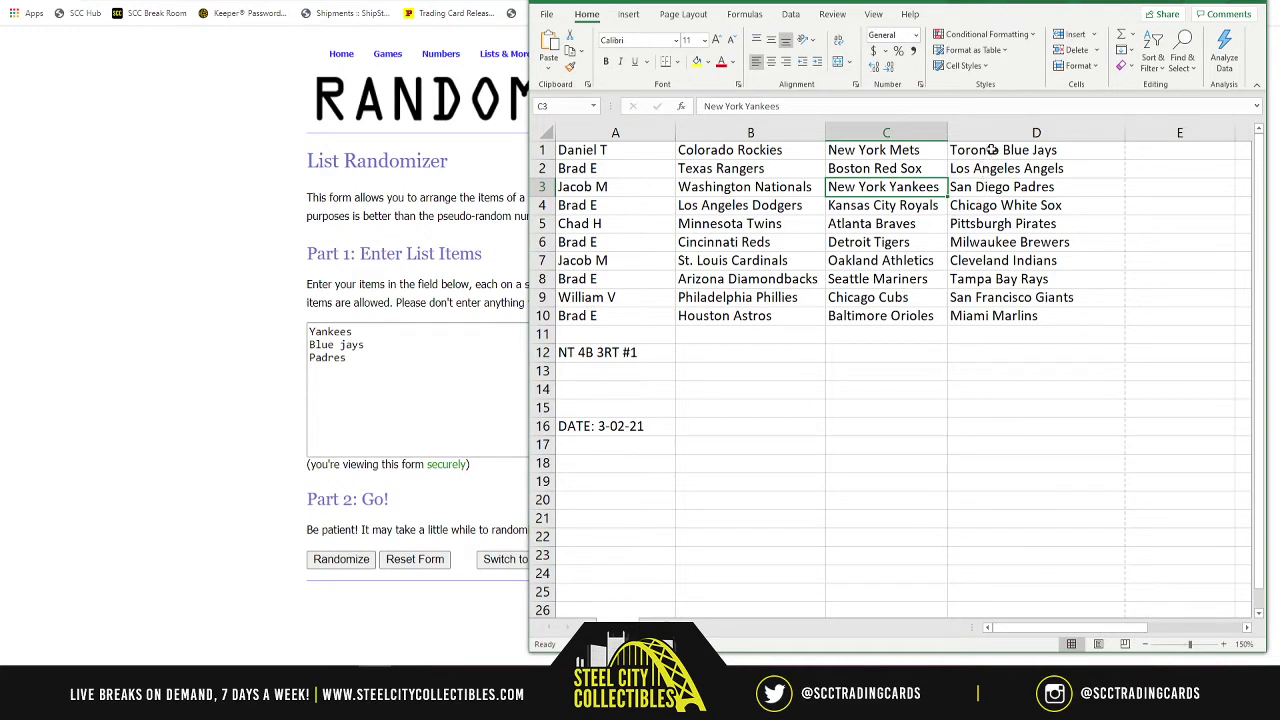
{"action": "left_click", "coordinate": [996, 149]}
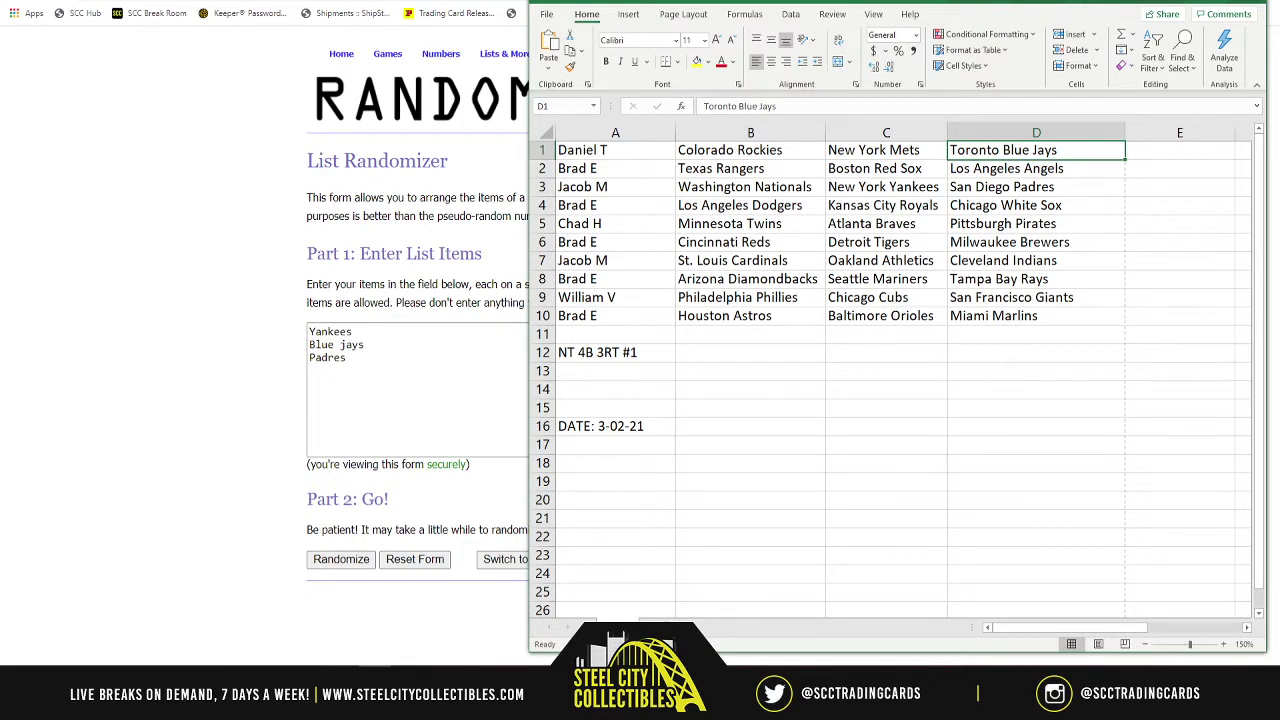
- Return to RANDOM.ORG and randomize the list of Yankees, Blue jays and Padres five times
{"action": "left_click", "coordinate": [450, 392]}
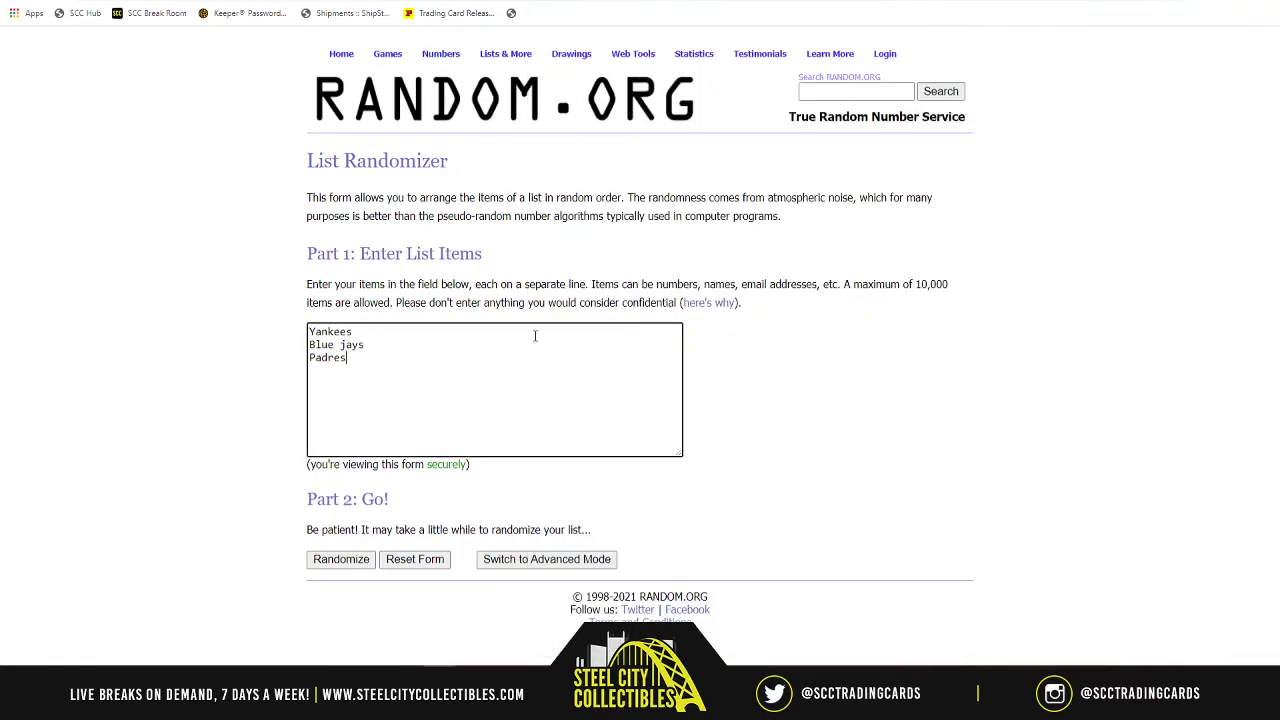
{"action": "left_click", "coordinate": [341, 559]}
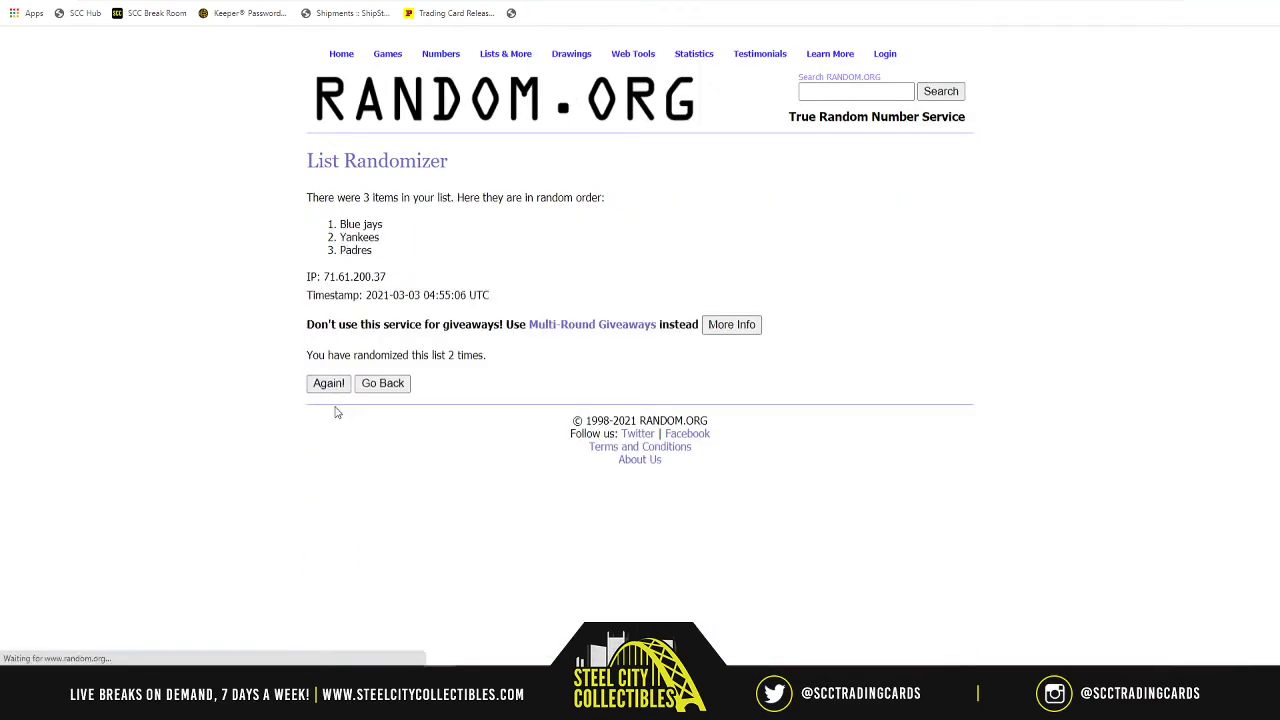
{"action": "left_click", "coordinate": [329, 384]}
{"action": "left_click", "coordinate": [330, 387]}
{"action": "left_click", "coordinate": [331, 386]}
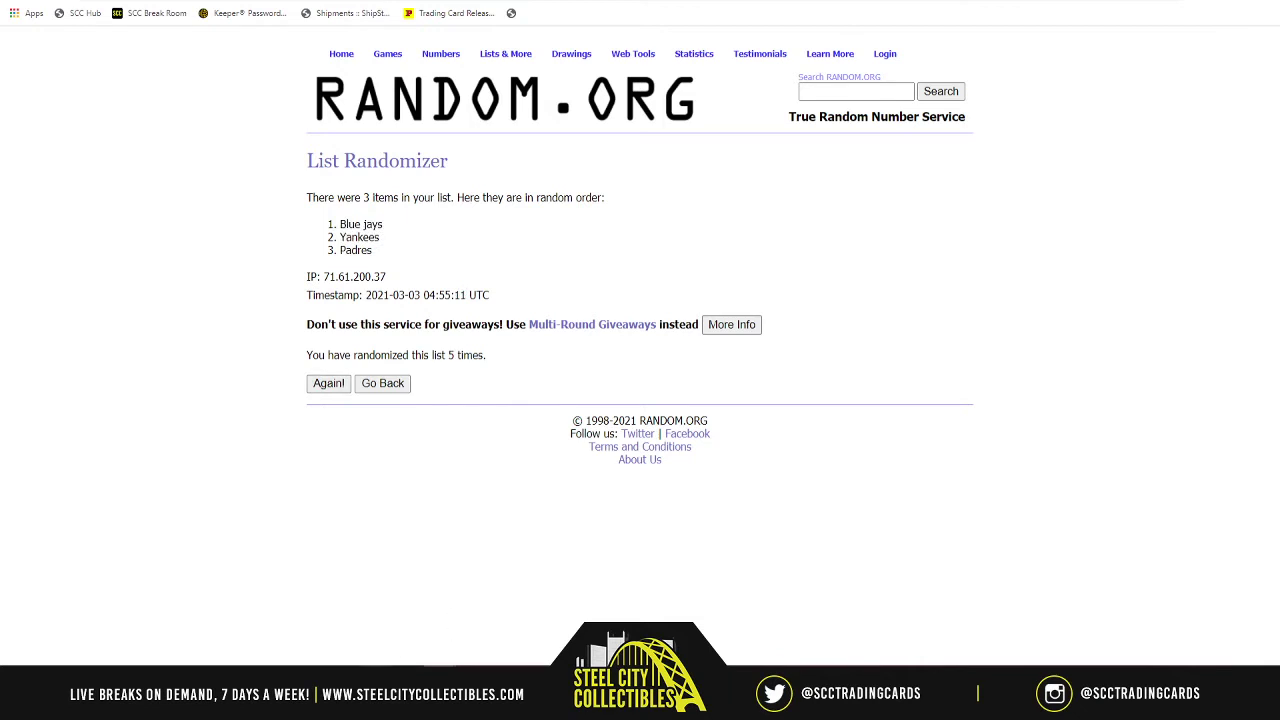
- Open Panini's releases page from the browser bookmarks and set the checklist search to Baseball and year 2020
{"action": "key", "text": "alt+Tab"}
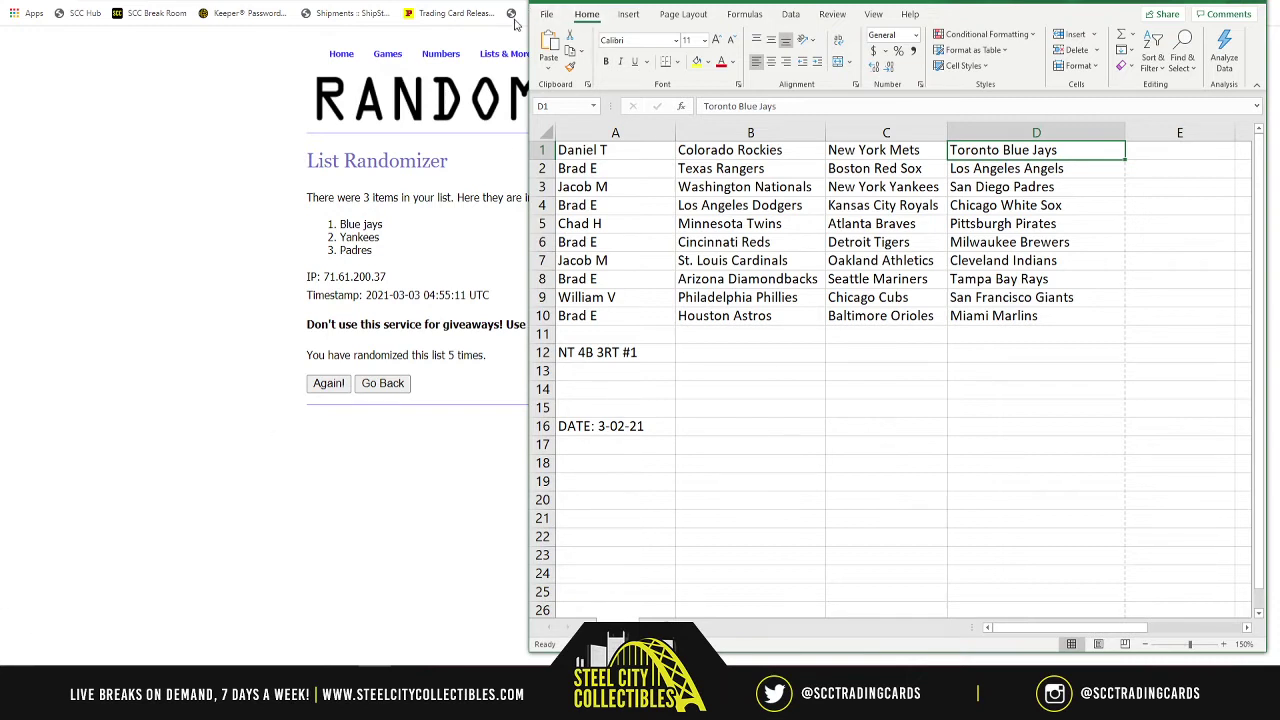
{"action": "left_click", "coordinate": [455, 13]}
{"action": "left_click", "coordinate": [455, 13]}
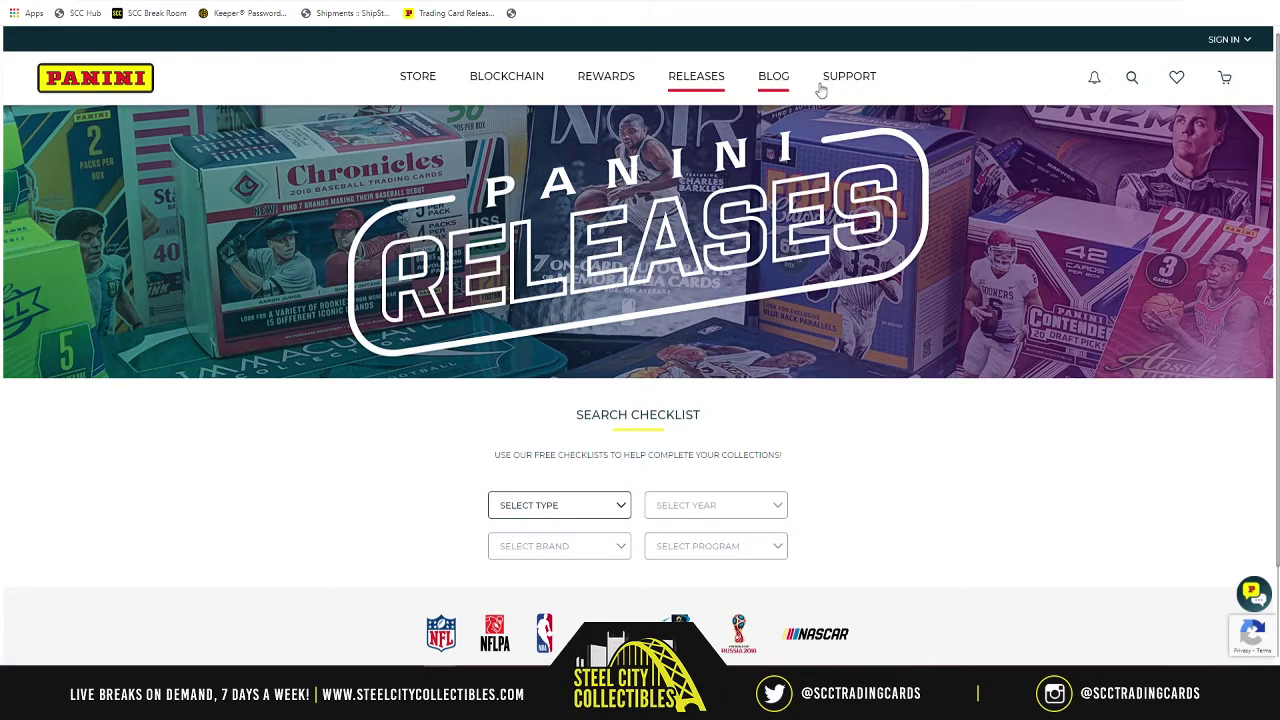
{"action": "left_click", "coordinate": [610, 505]}
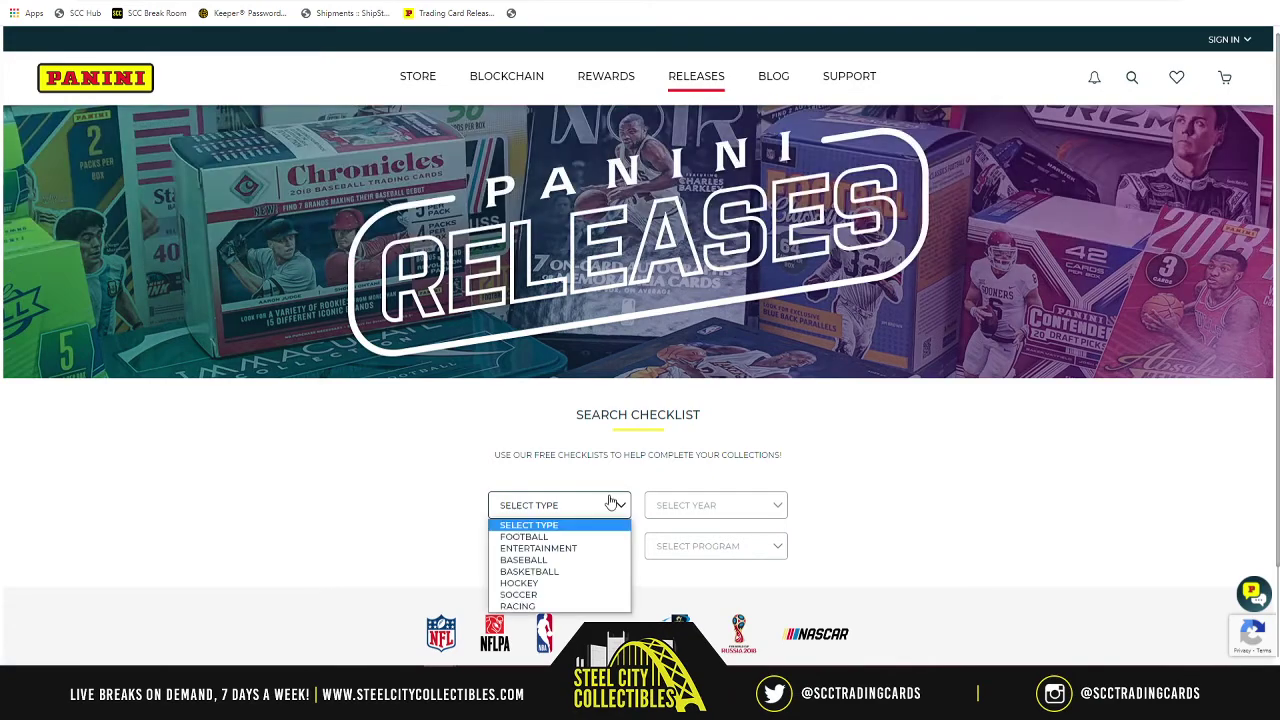
{"action": "left_click", "coordinate": [538, 560]}
{"action": "left_click", "coordinate": [720, 512]}
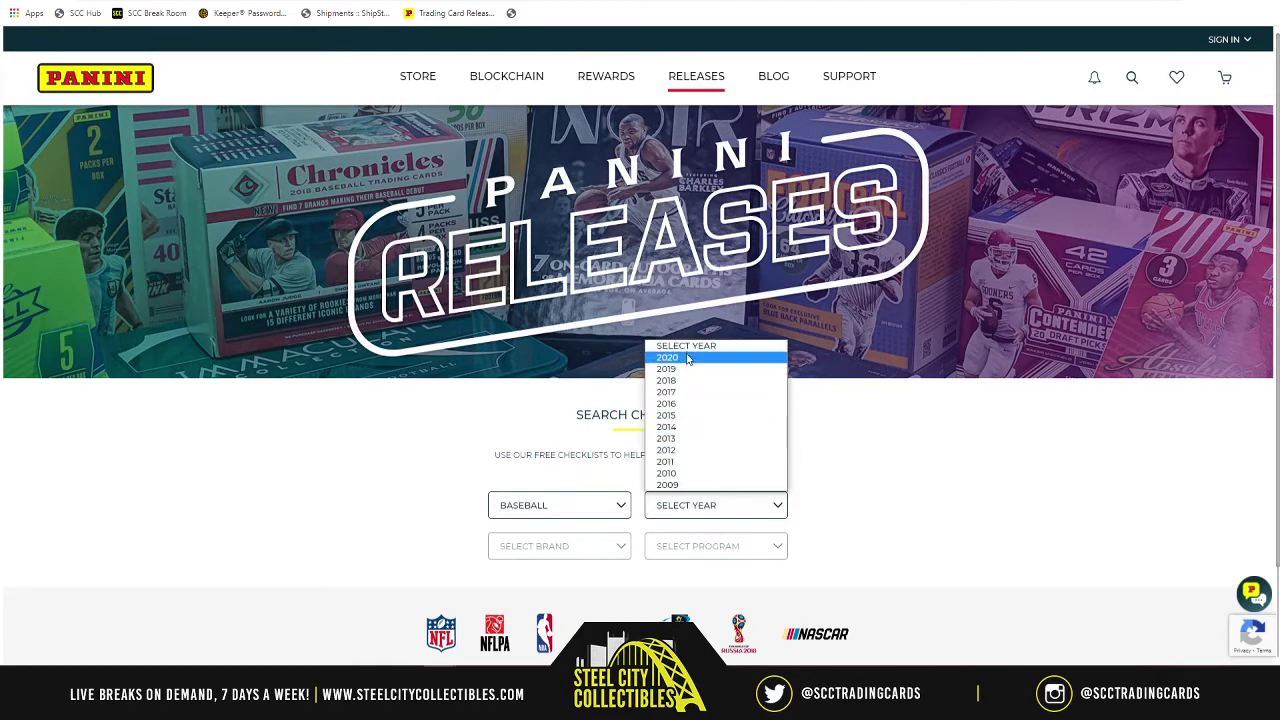
{"action": "left_click", "coordinate": [687, 358]}
{"action": "left_click", "coordinate": [570, 548]}
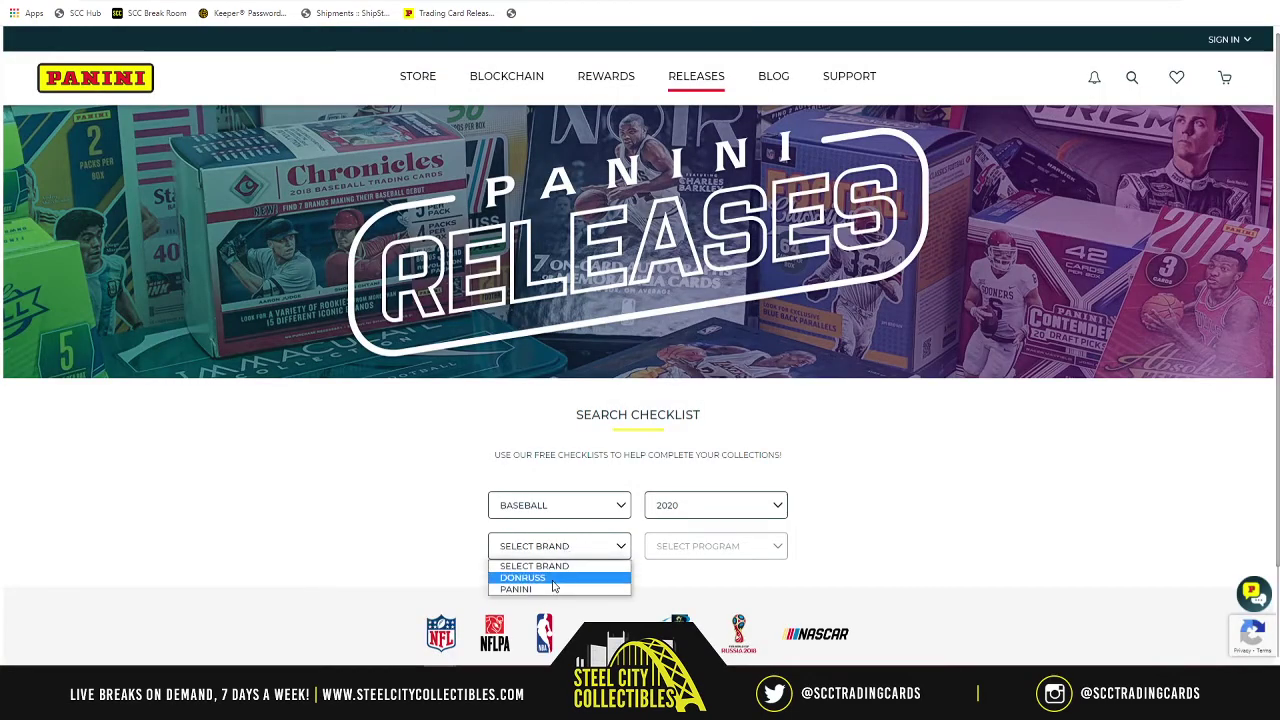
{"action": "left_click", "coordinate": [520, 578]}
{"action": "left_click", "coordinate": [712, 546]}
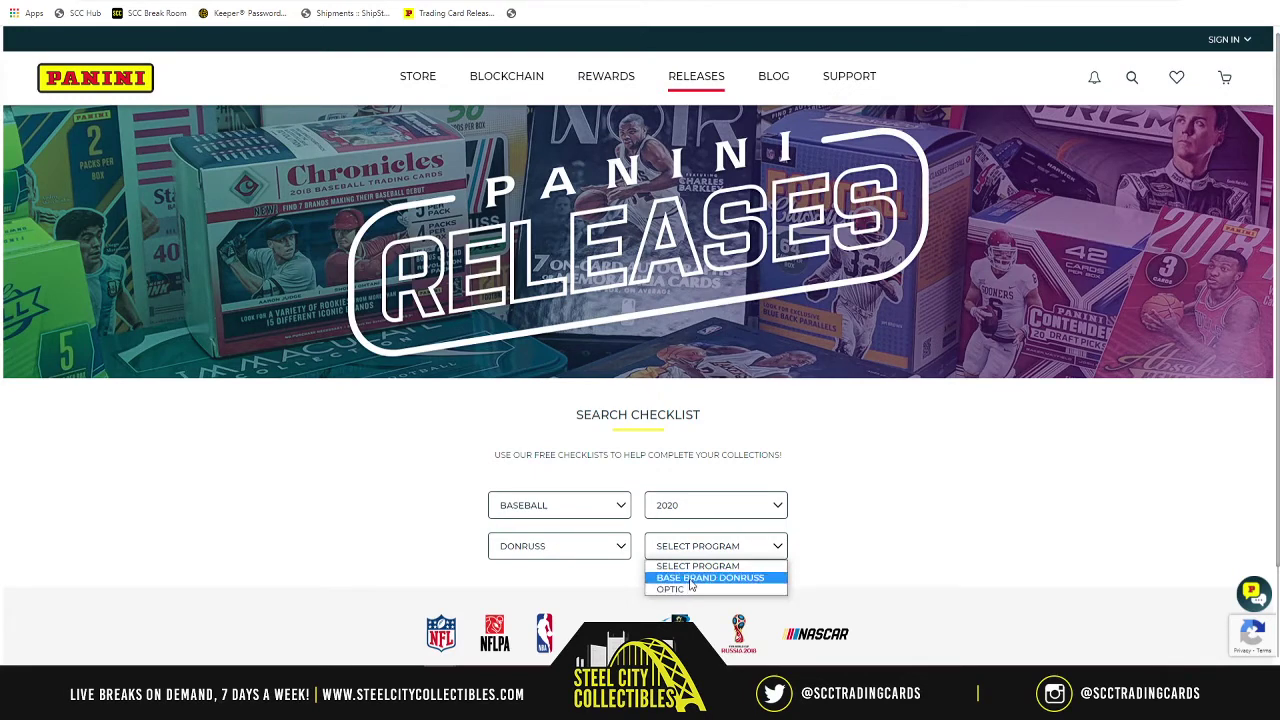
{"action": "left_click", "coordinate": [720, 518]}
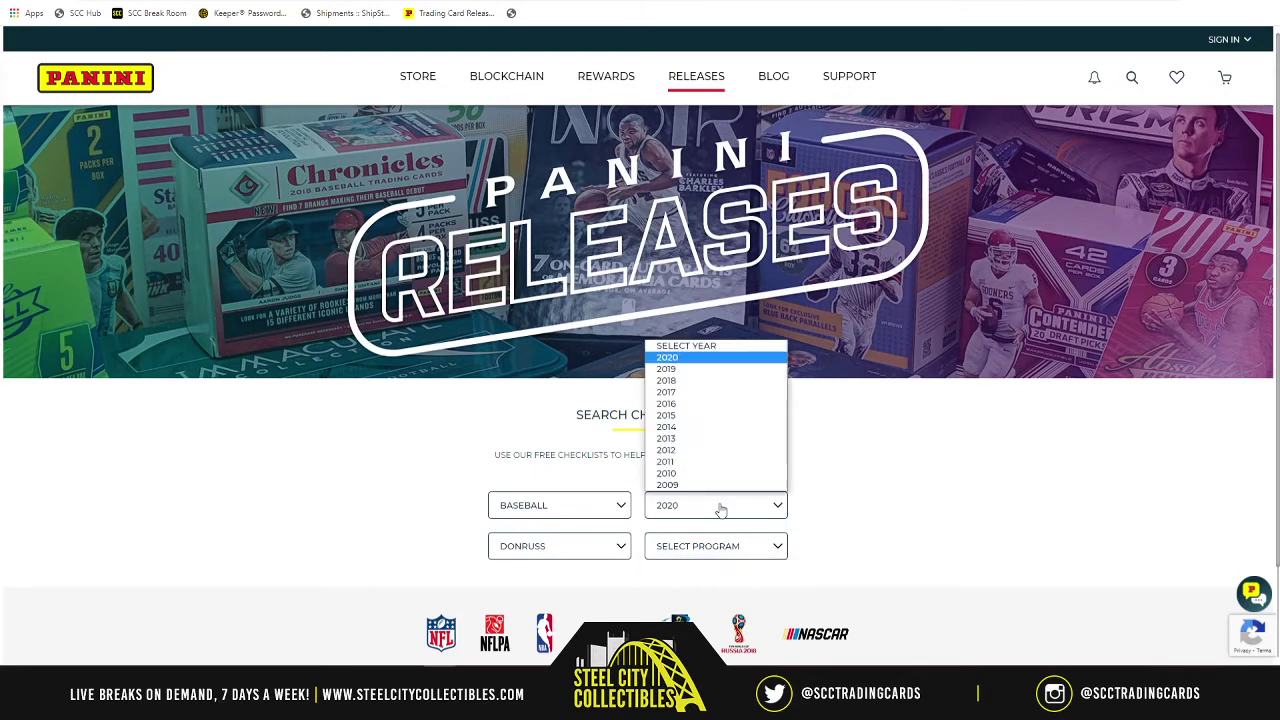
- Set the checklist search to the Panini brand and the National Treasures program
{"action": "left_click", "coordinate": [617, 546]}
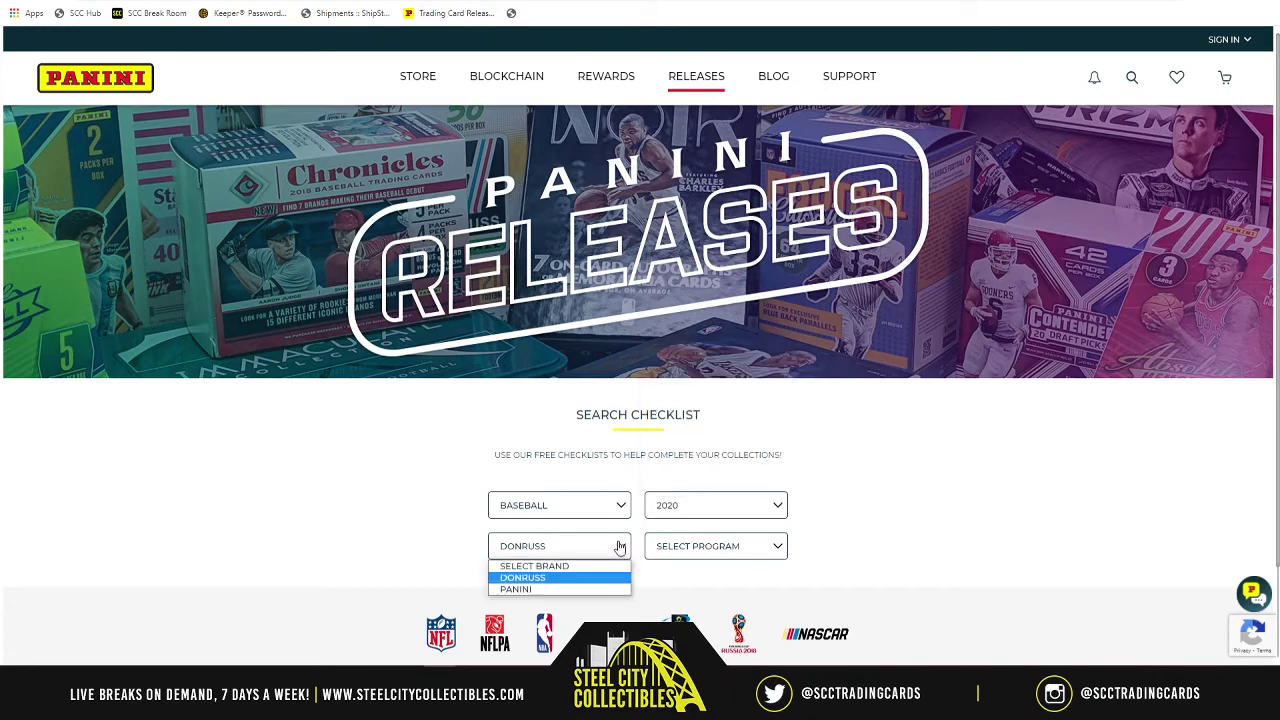
{"action": "left_click", "coordinate": [545, 591]}
{"action": "left_click", "coordinate": [720, 553]}
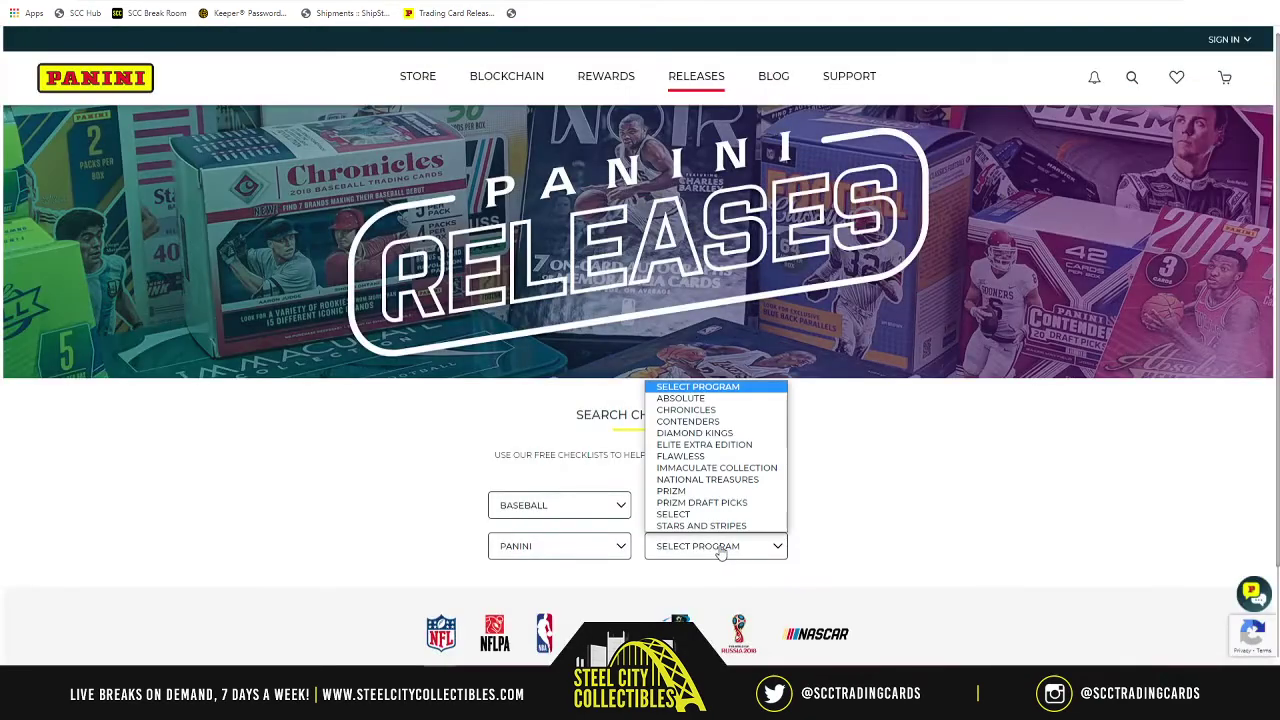
{"action": "left_click", "coordinate": [713, 480]}
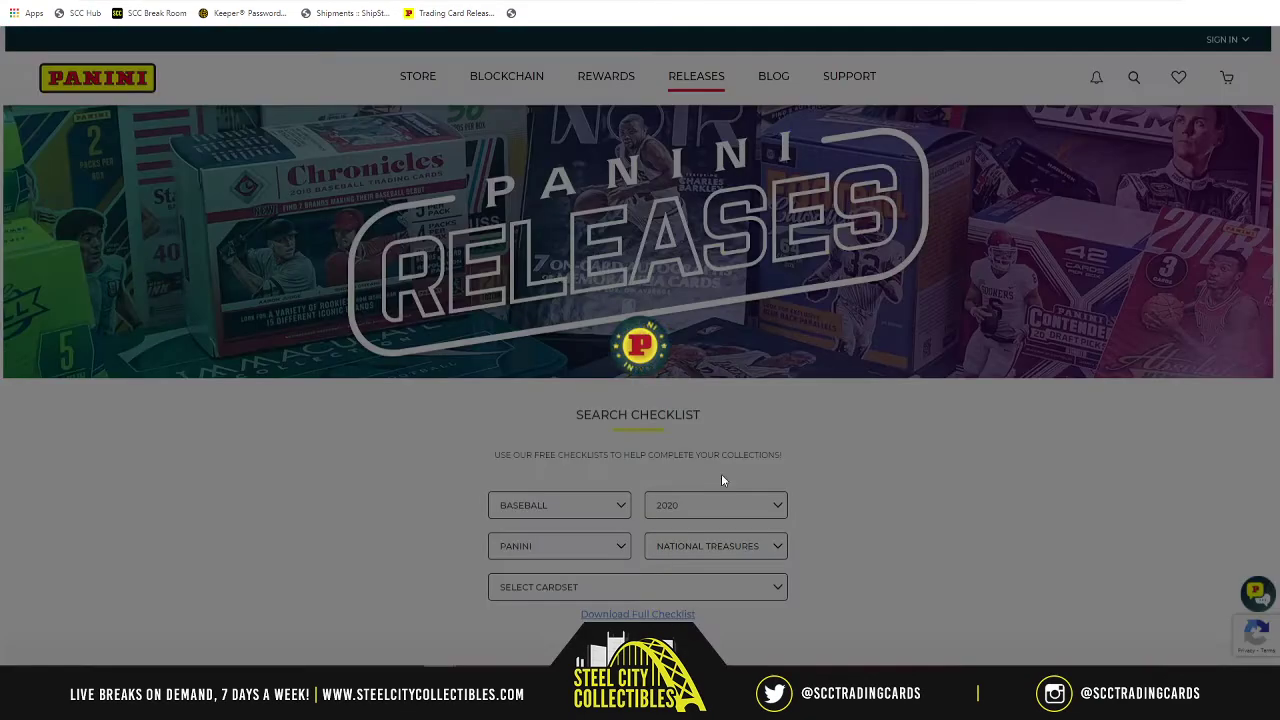
- Select the Dual Signature Materials Booklet cardset and examine the players on its checklist
{"action": "scroll", "coordinate": [800, 490], "scroll_direction": "down", "scroll_amount": 2}
{"action": "left_click", "coordinate": [762, 427]}
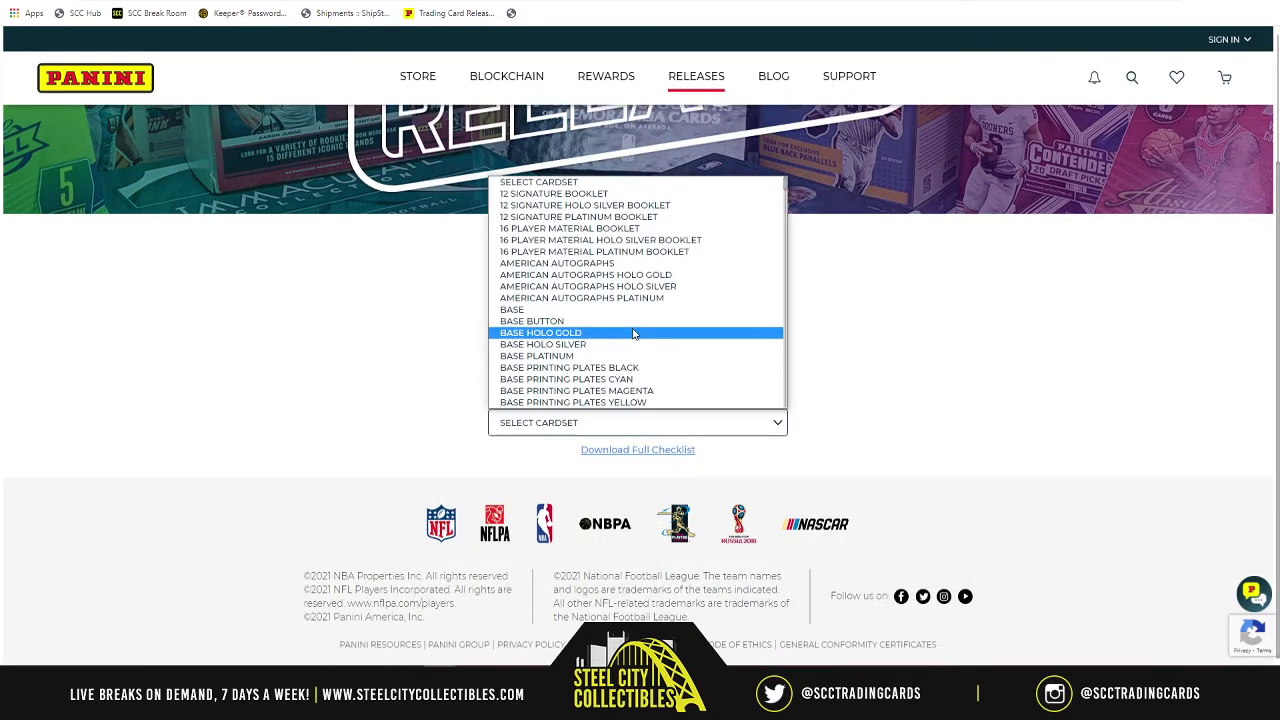
{"action": "scroll", "coordinate": [633, 333], "scroll_direction": "down", "scroll_amount": 10}
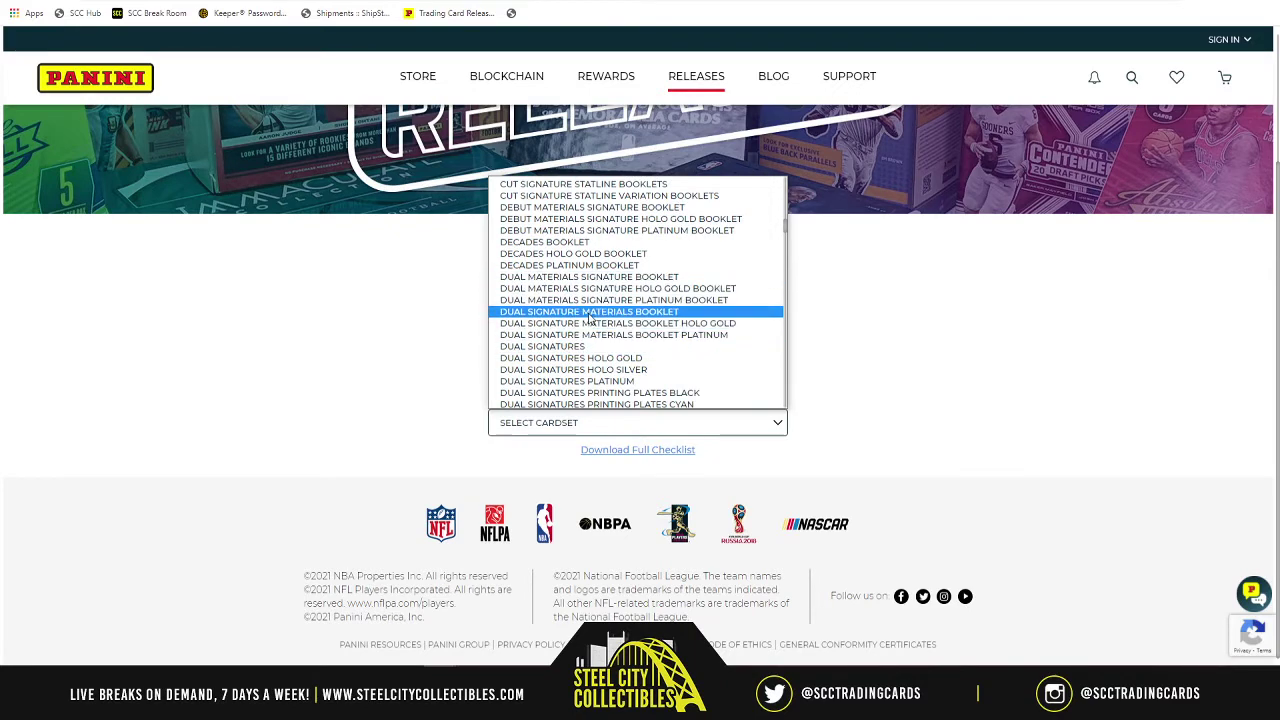
{"action": "left_click", "coordinate": [594, 312]}
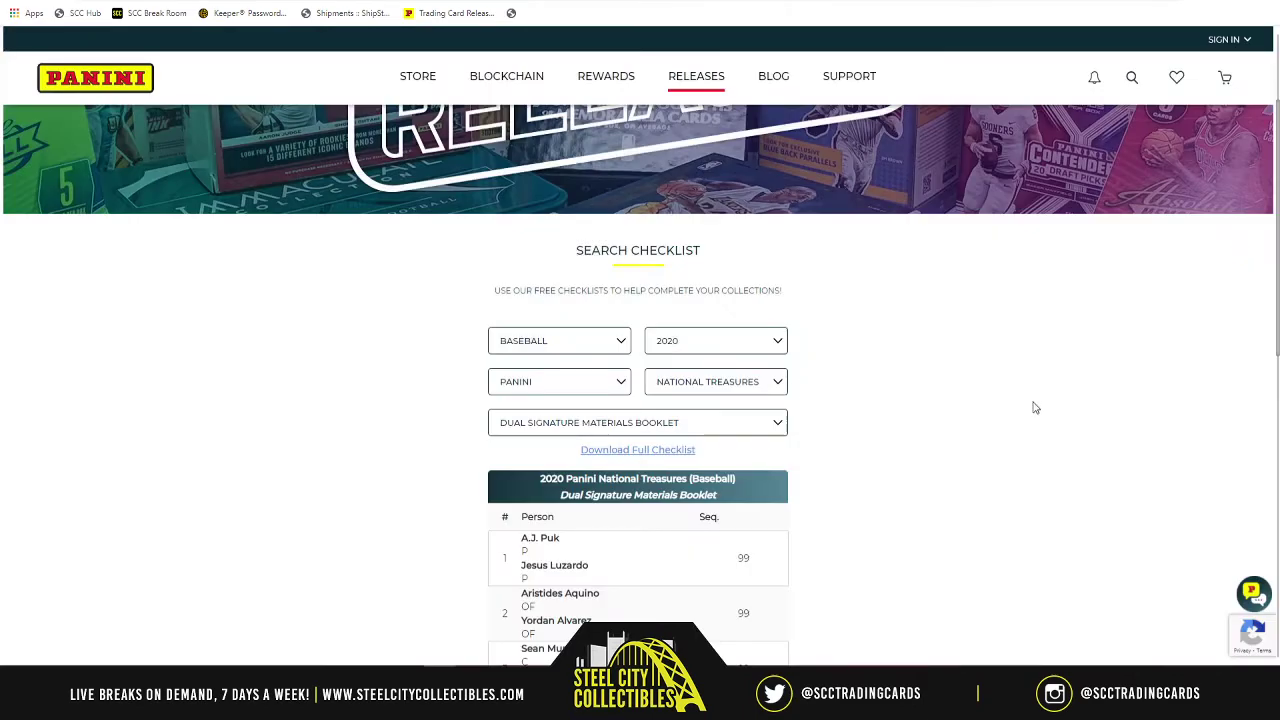
{"action": "scroll", "coordinate": [1035, 407], "scroll_direction": "down", "scroll_amount": 3}
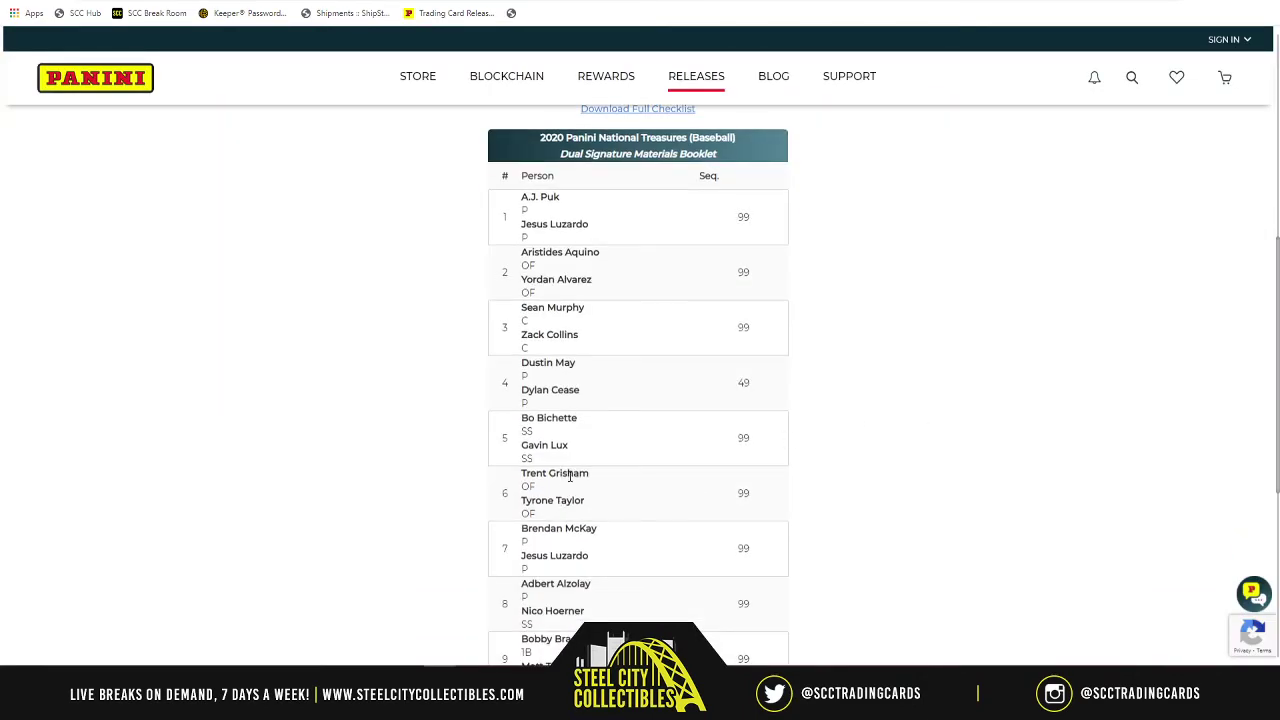
- Return from the Panini checklist to RANDOM.ORG and enter Brewers and Padres as items in a new List Randomizer form
{"action": "scroll", "coordinate": [570, 477], "scroll_direction": "down", "scroll_amount": 2}
{"action": "scroll", "coordinate": [589, 340], "scroll_direction": "up", "scroll_amount": 1}
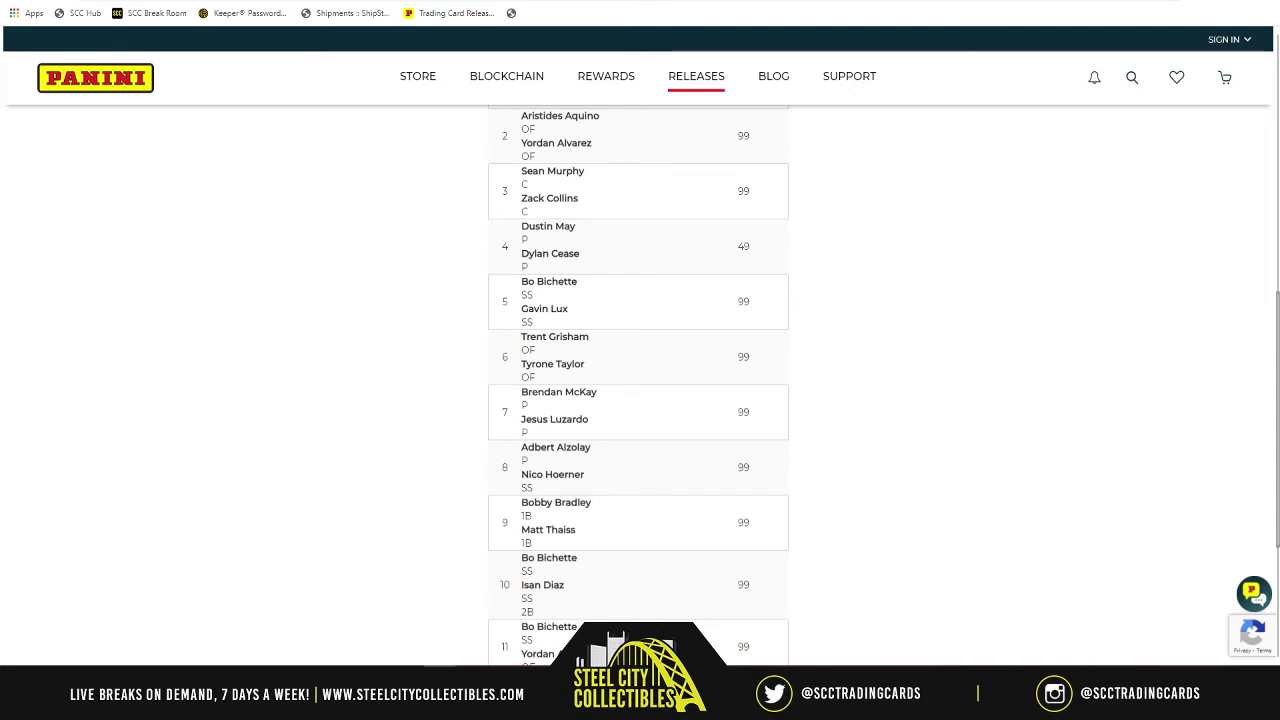
{"action": "key", "text": "ctrl+Tab"}
{"action": "mouse_move", "coordinate": [504, 53]}
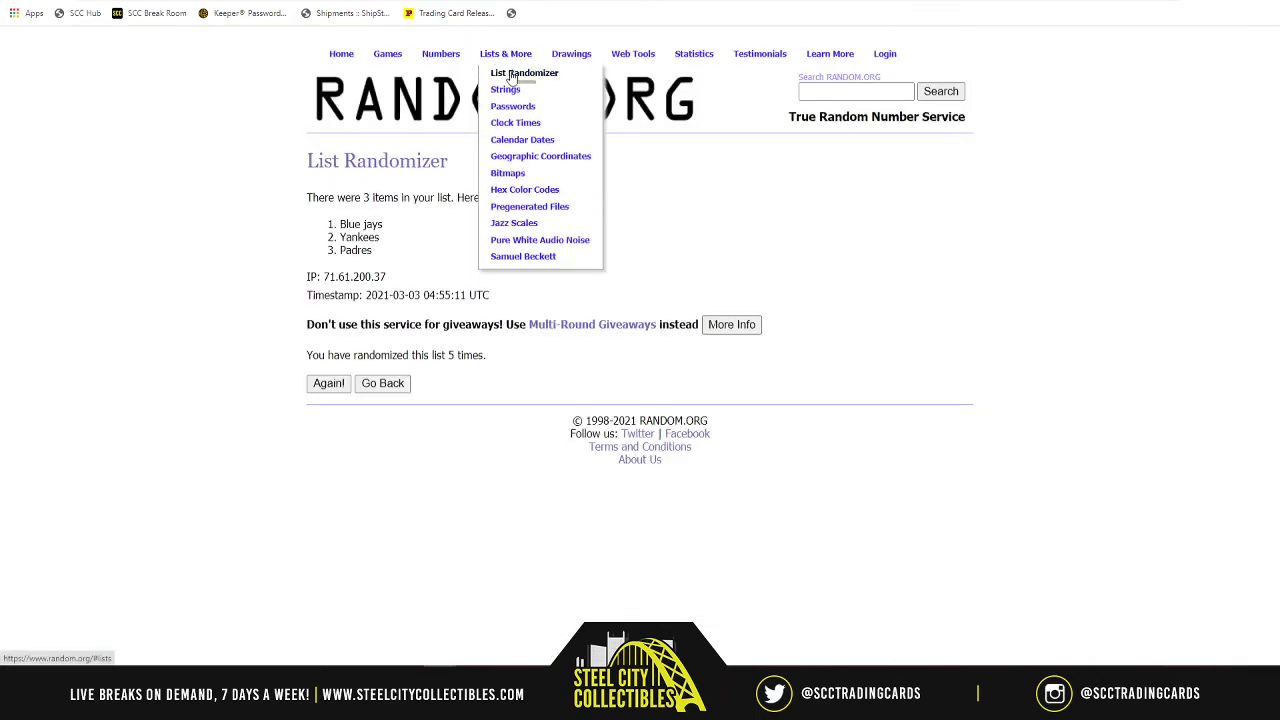
{"action": "left_click", "coordinate": [522, 75]}
{"action": "left_click", "coordinate": [389, 372]}
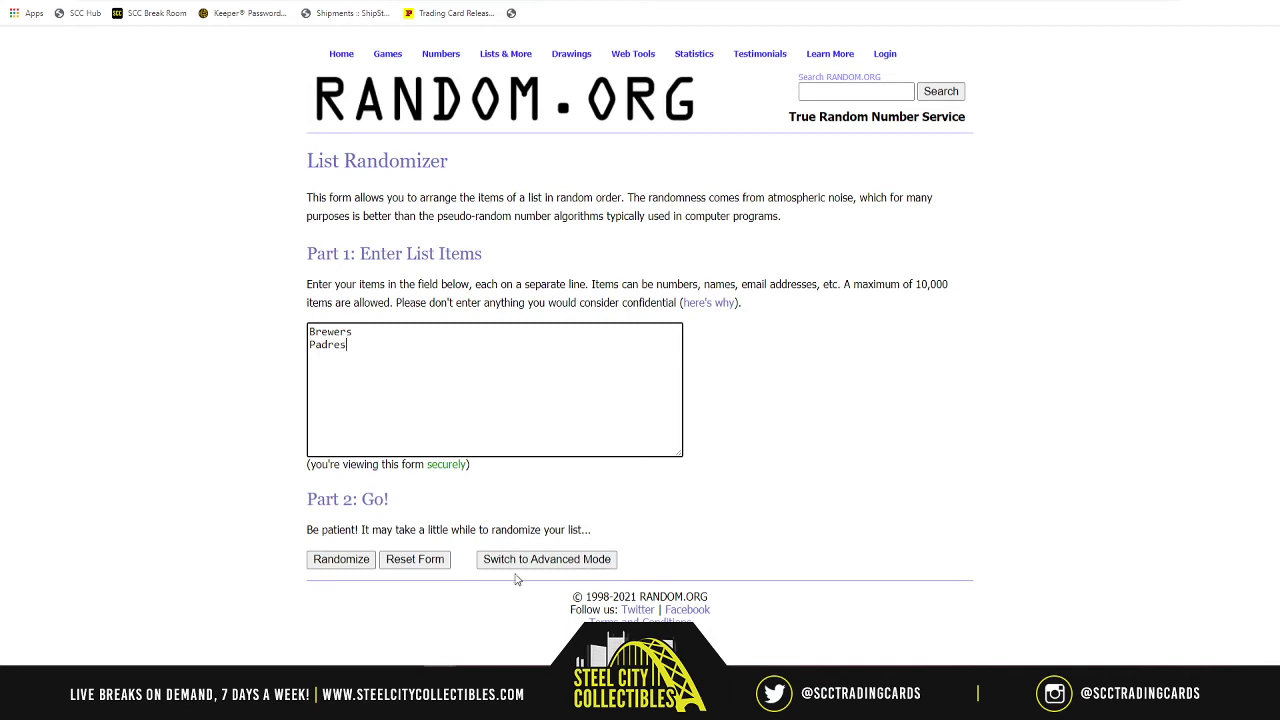
- Check in the Excel break sheet which spots hold the San Diego Padres and Milwaukee Brewers, and return to RANDOM.ORG
{"action": "left_click", "coordinate": [391, 665]}
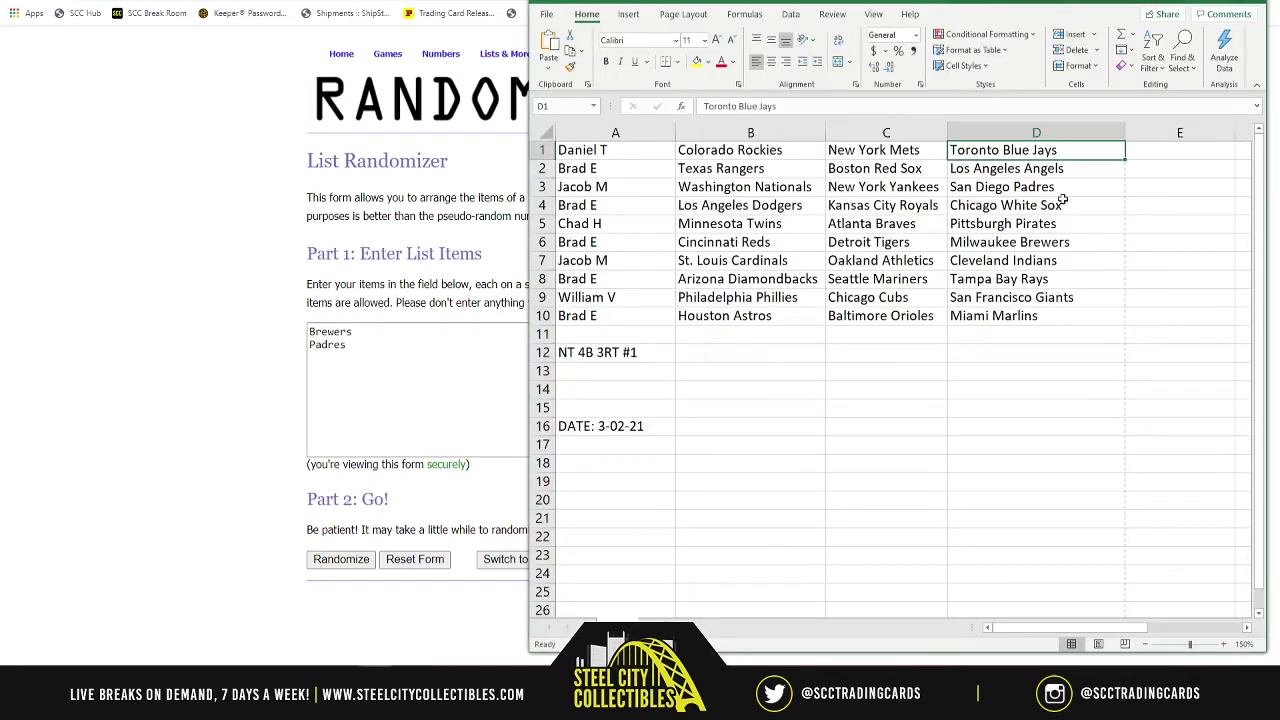
{"action": "left_click", "coordinate": [1022, 190]}
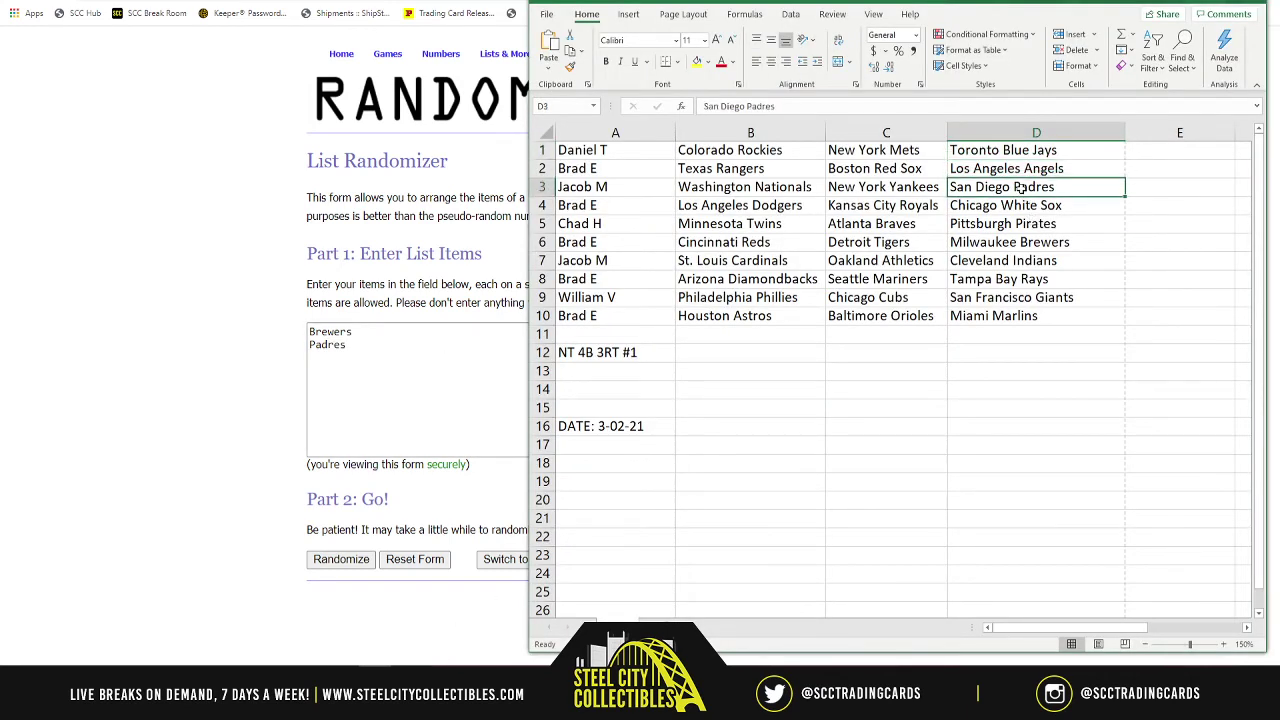
{"action": "left_click", "coordinate": [998, 243]}
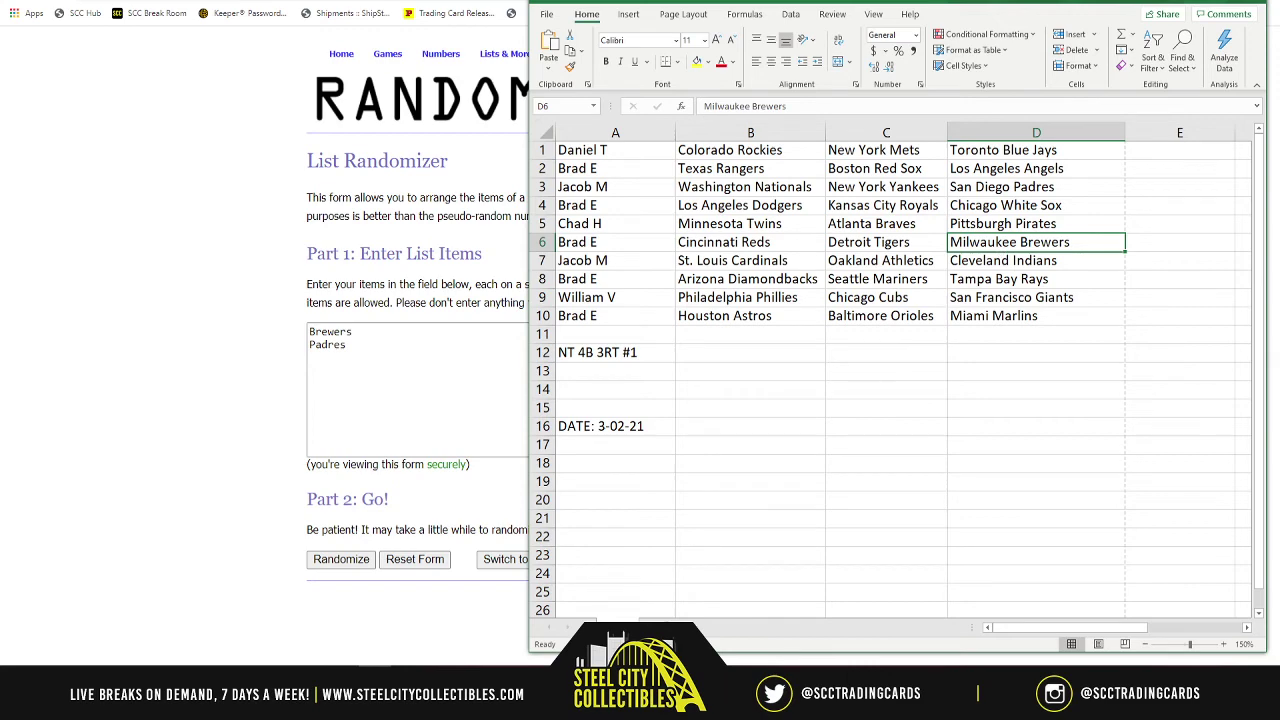
{"action": "left_click", "coordinate": [240, 325]}
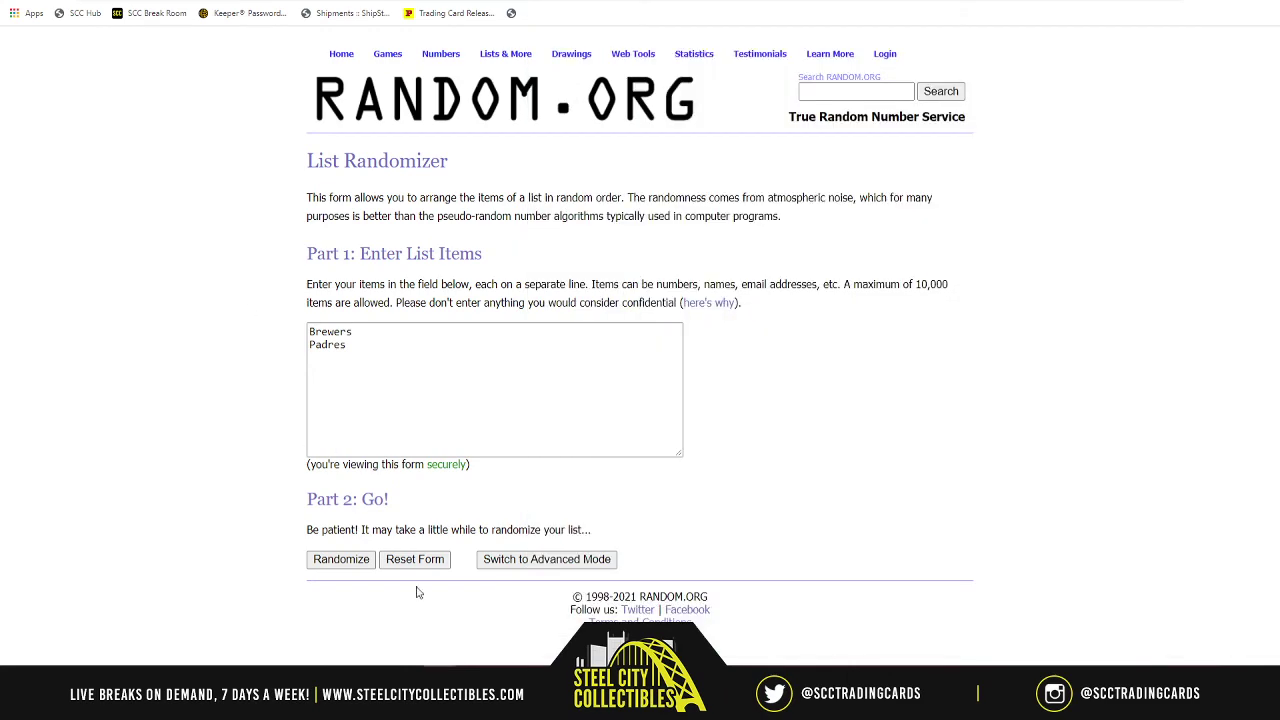
- Randomize the list of Brewers and Padres five times and switch back to the Excel break sheet
{"action": "left_click", "coordinate": [352, 565]}
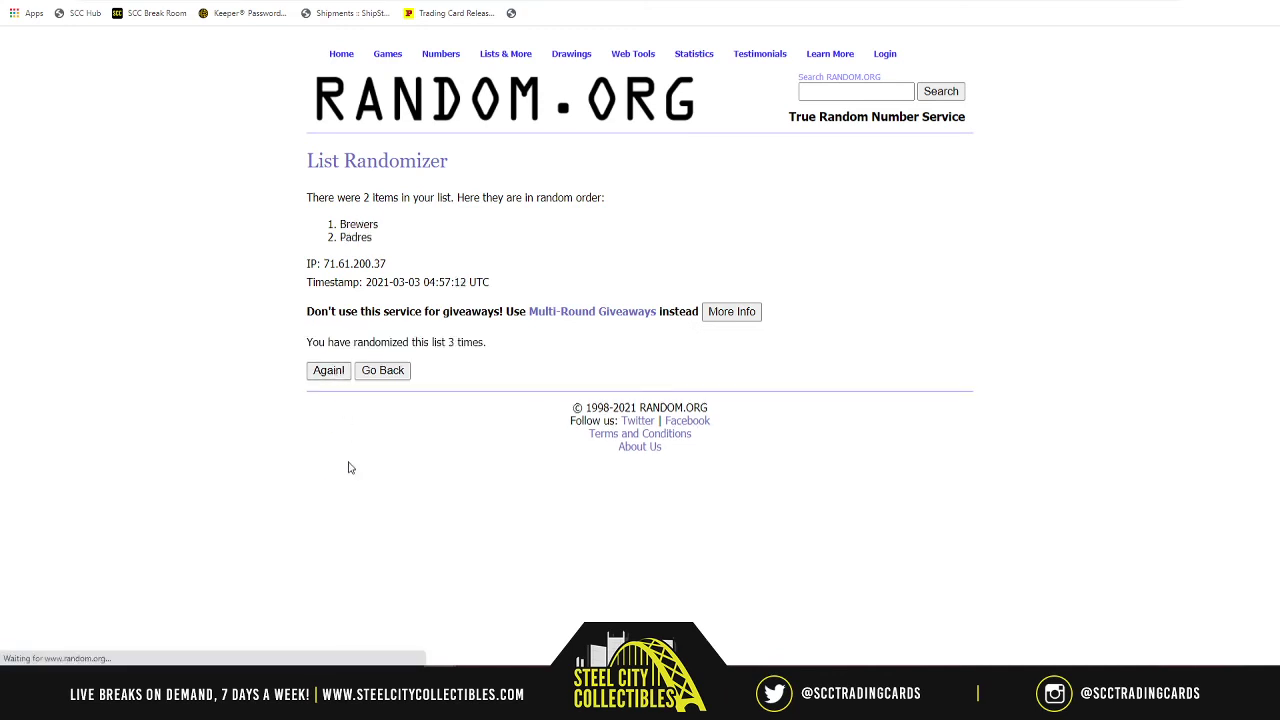
{"action": "left_click", "coordinate": [337, 371]}
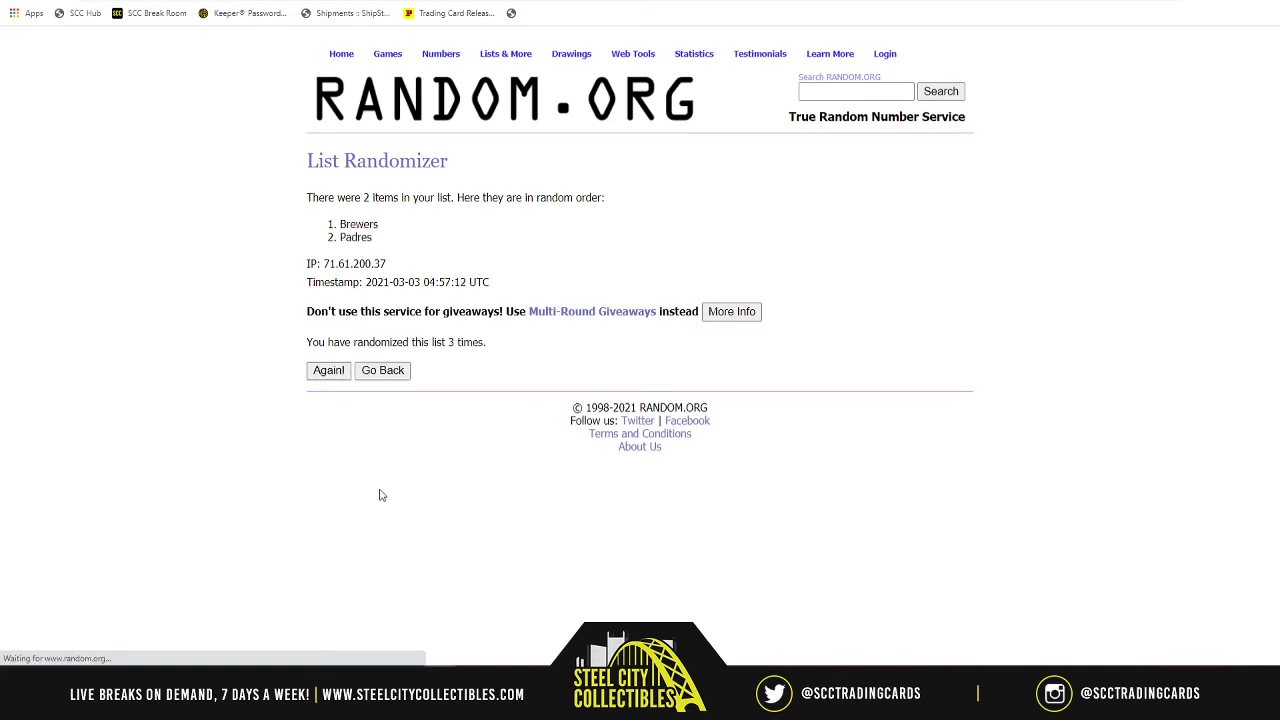
{"action": "left_click", "coordinate": [316, 374]}
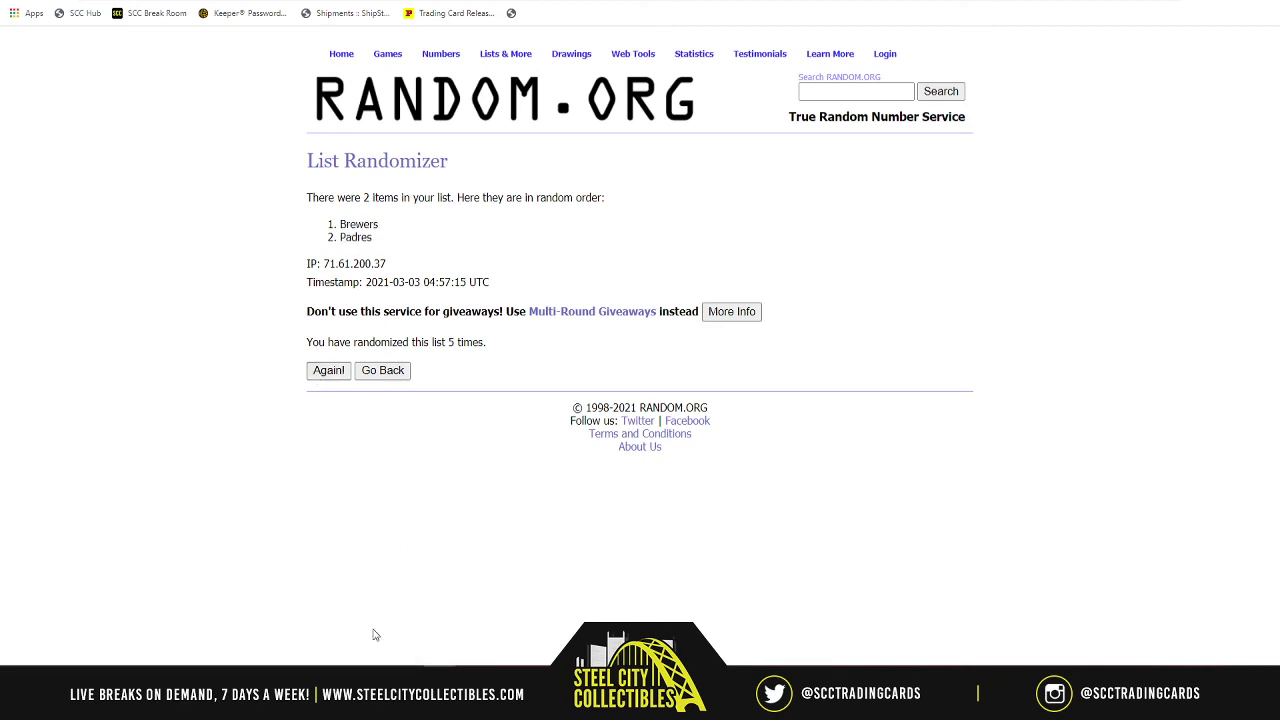
{"action": "key", "text": "alt+Tab"}
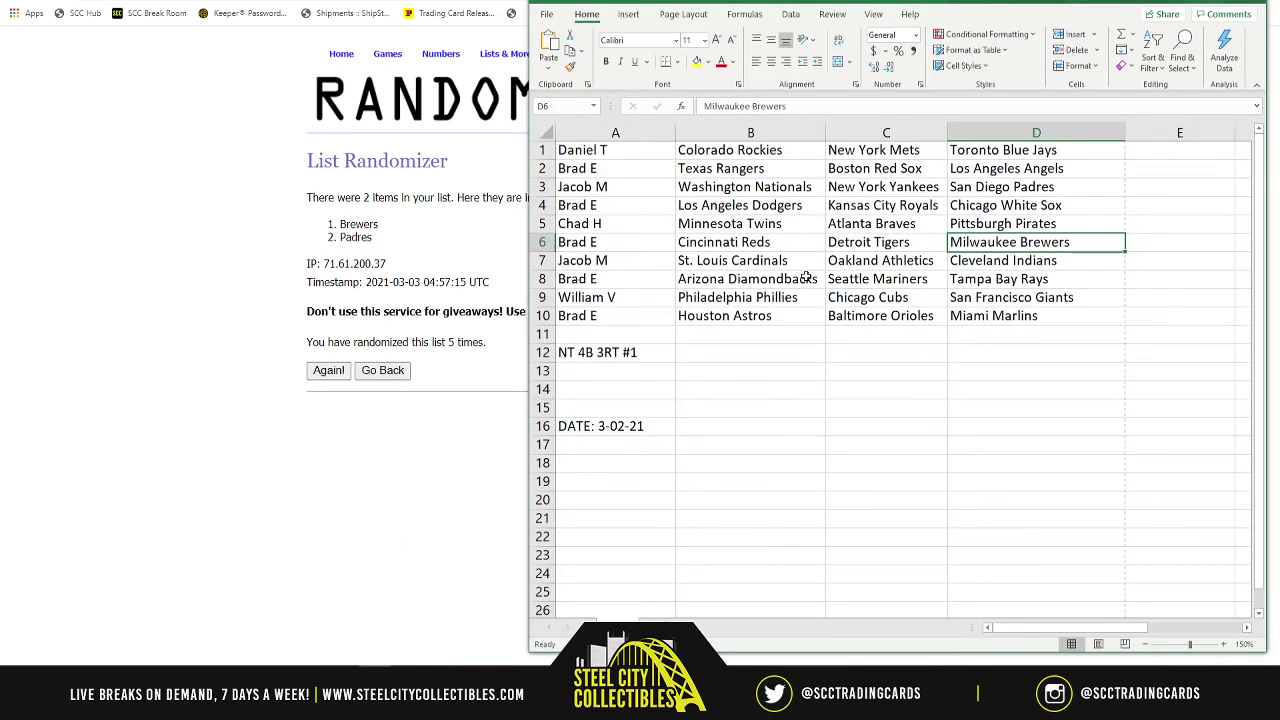